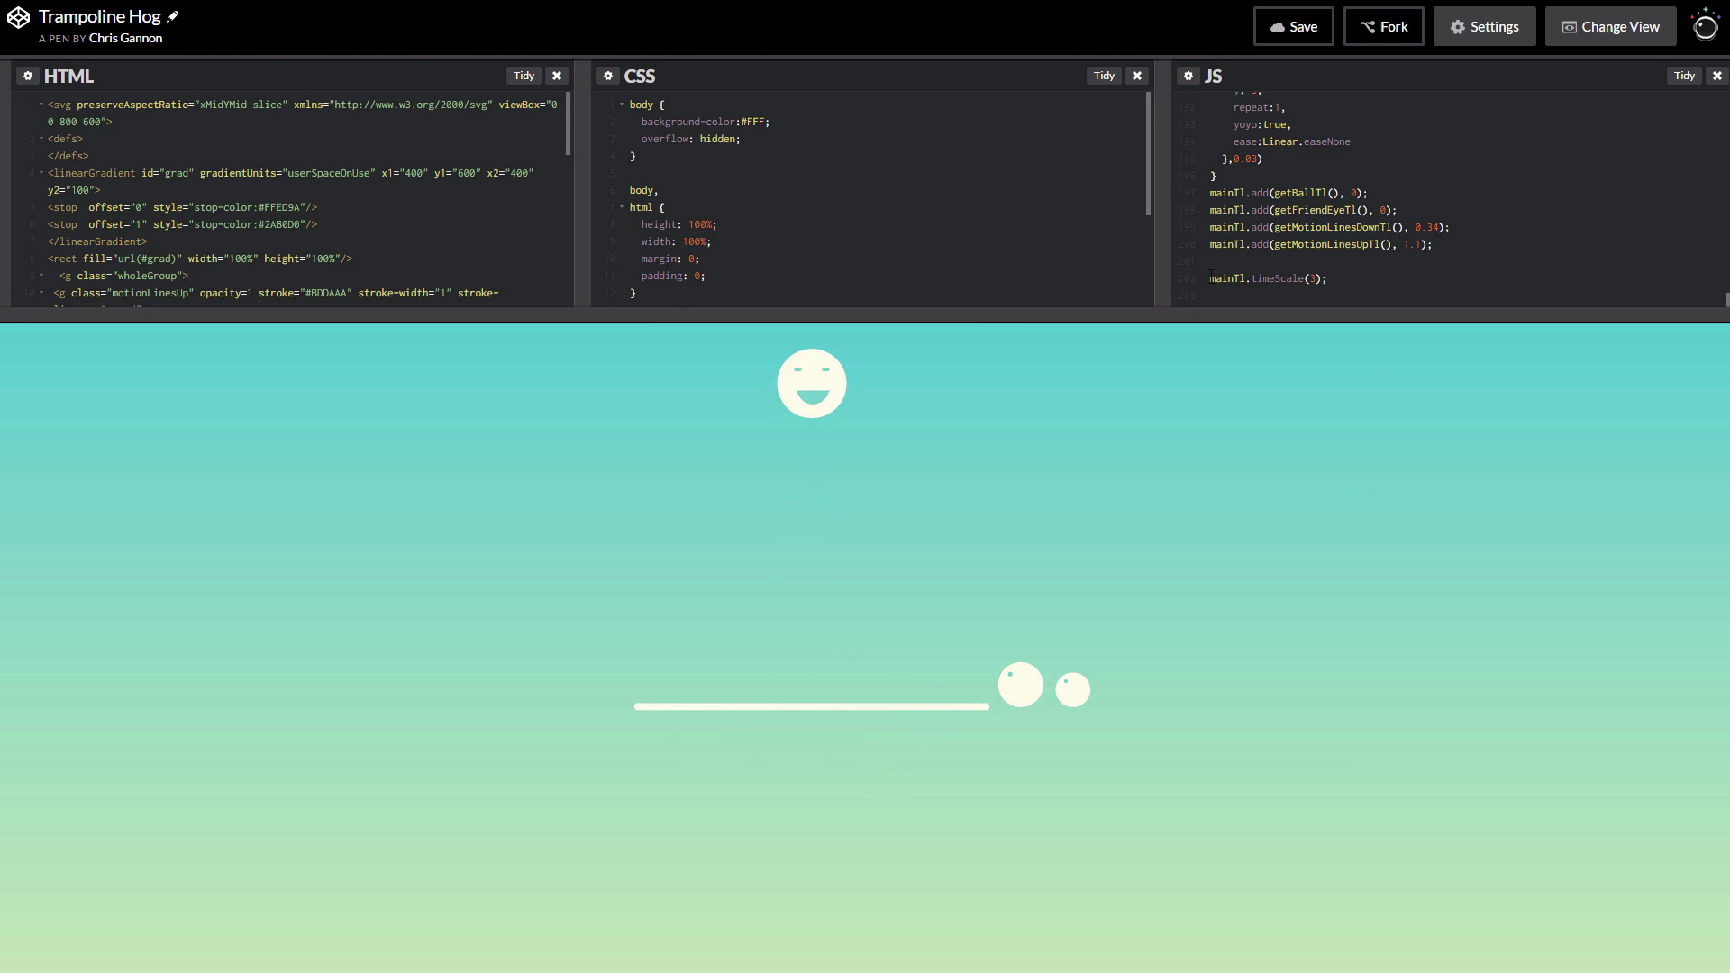
Replace the 3 in mainTl.timeScale(3) with a new speed value and start a new line below
{"action": "left_click_drag", "start_coordinate": [1210, 278], "coordinate": [1329, 279]}
{"action": "left_click", "coordinate": [1330, 279]}
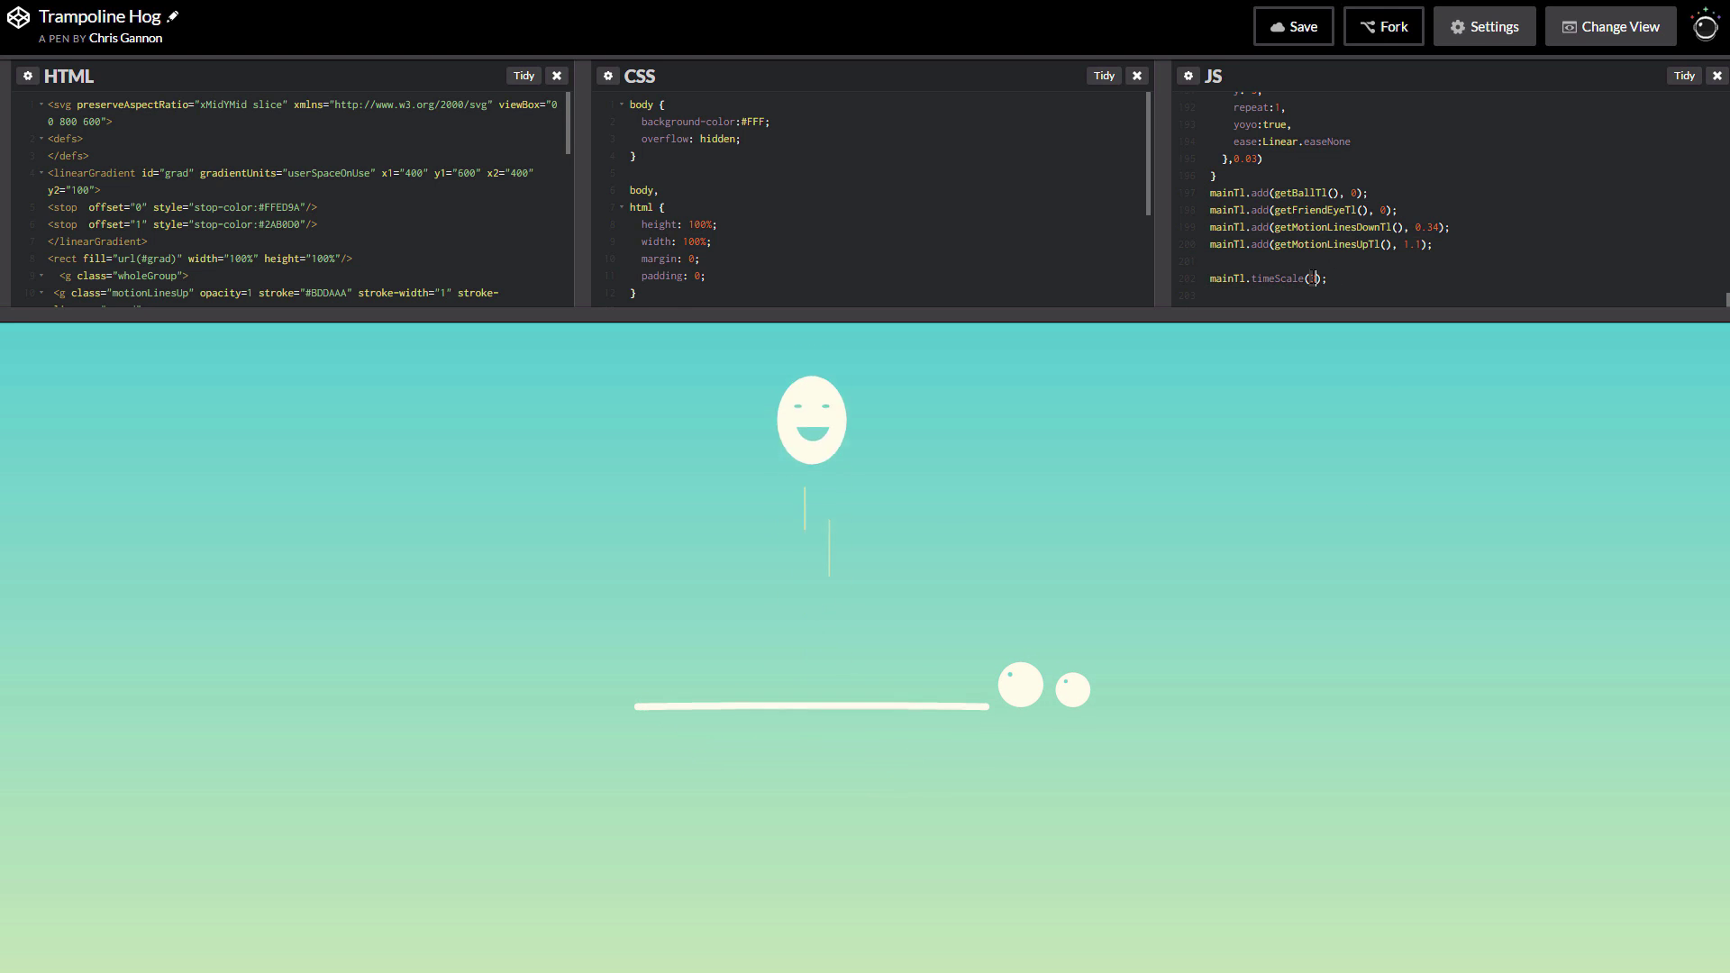
{"action": "left_click_drag", "start_coordinate": [1210, 278], "coordinate": [1339, 278]}
{"action": "left_click", "coordinate": [1340, 278]}
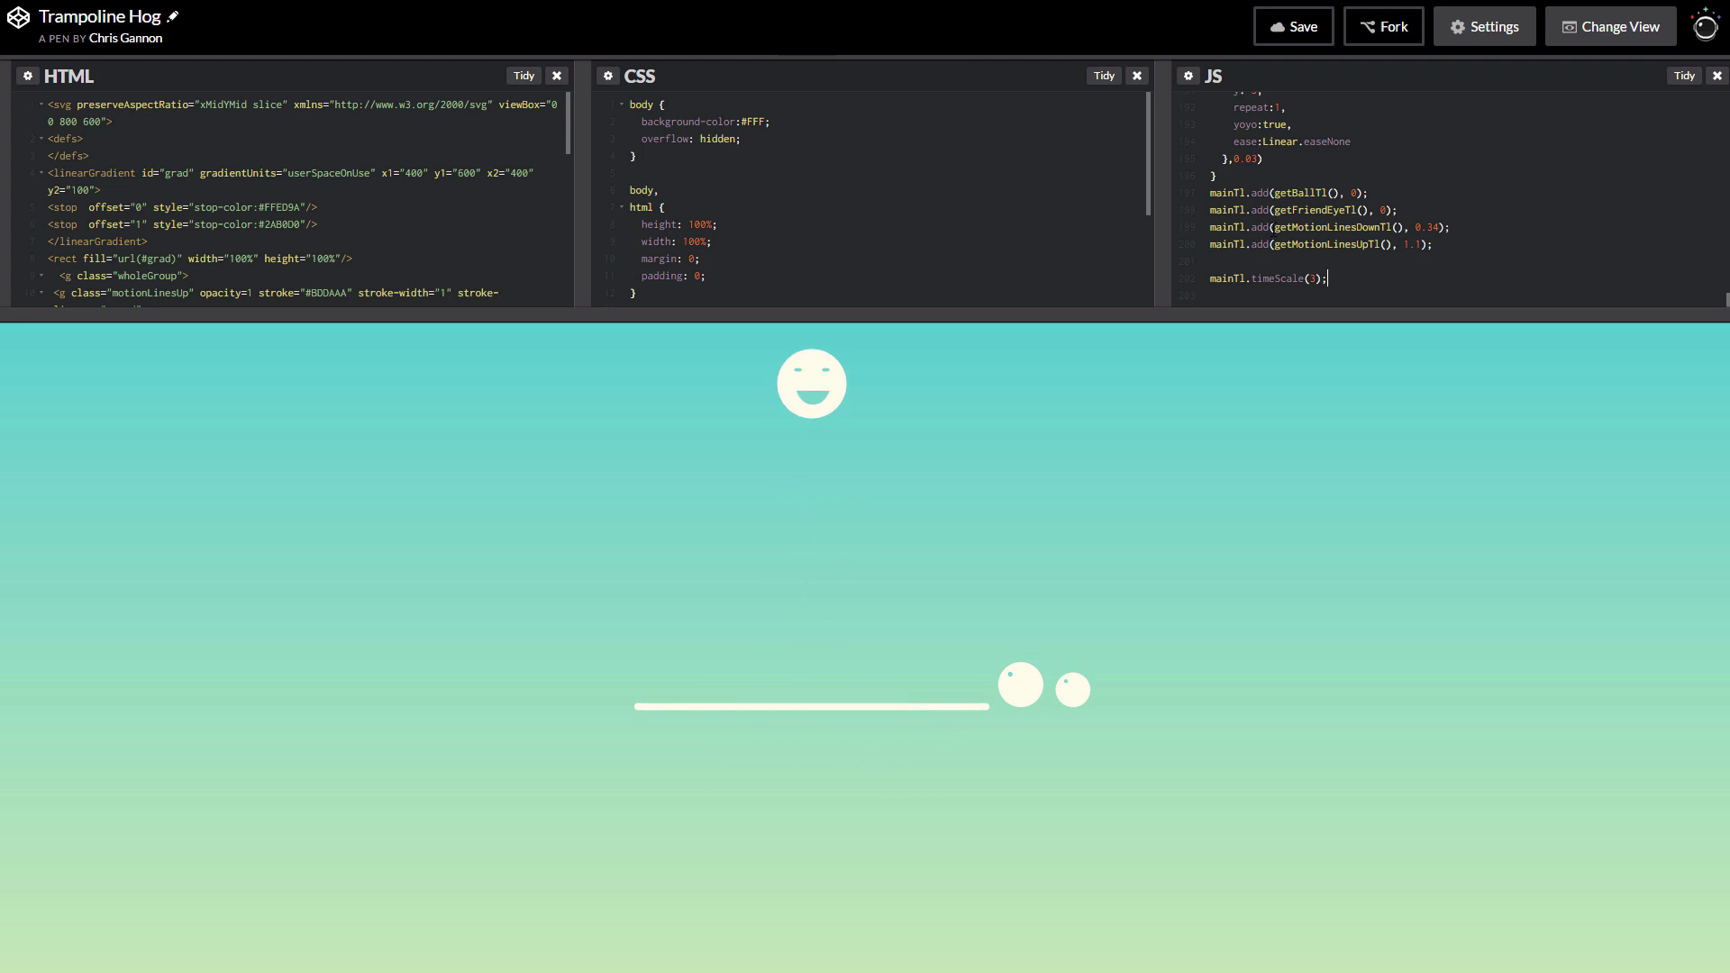
{"action": "double_click", "coordinate": [1315, 279]}
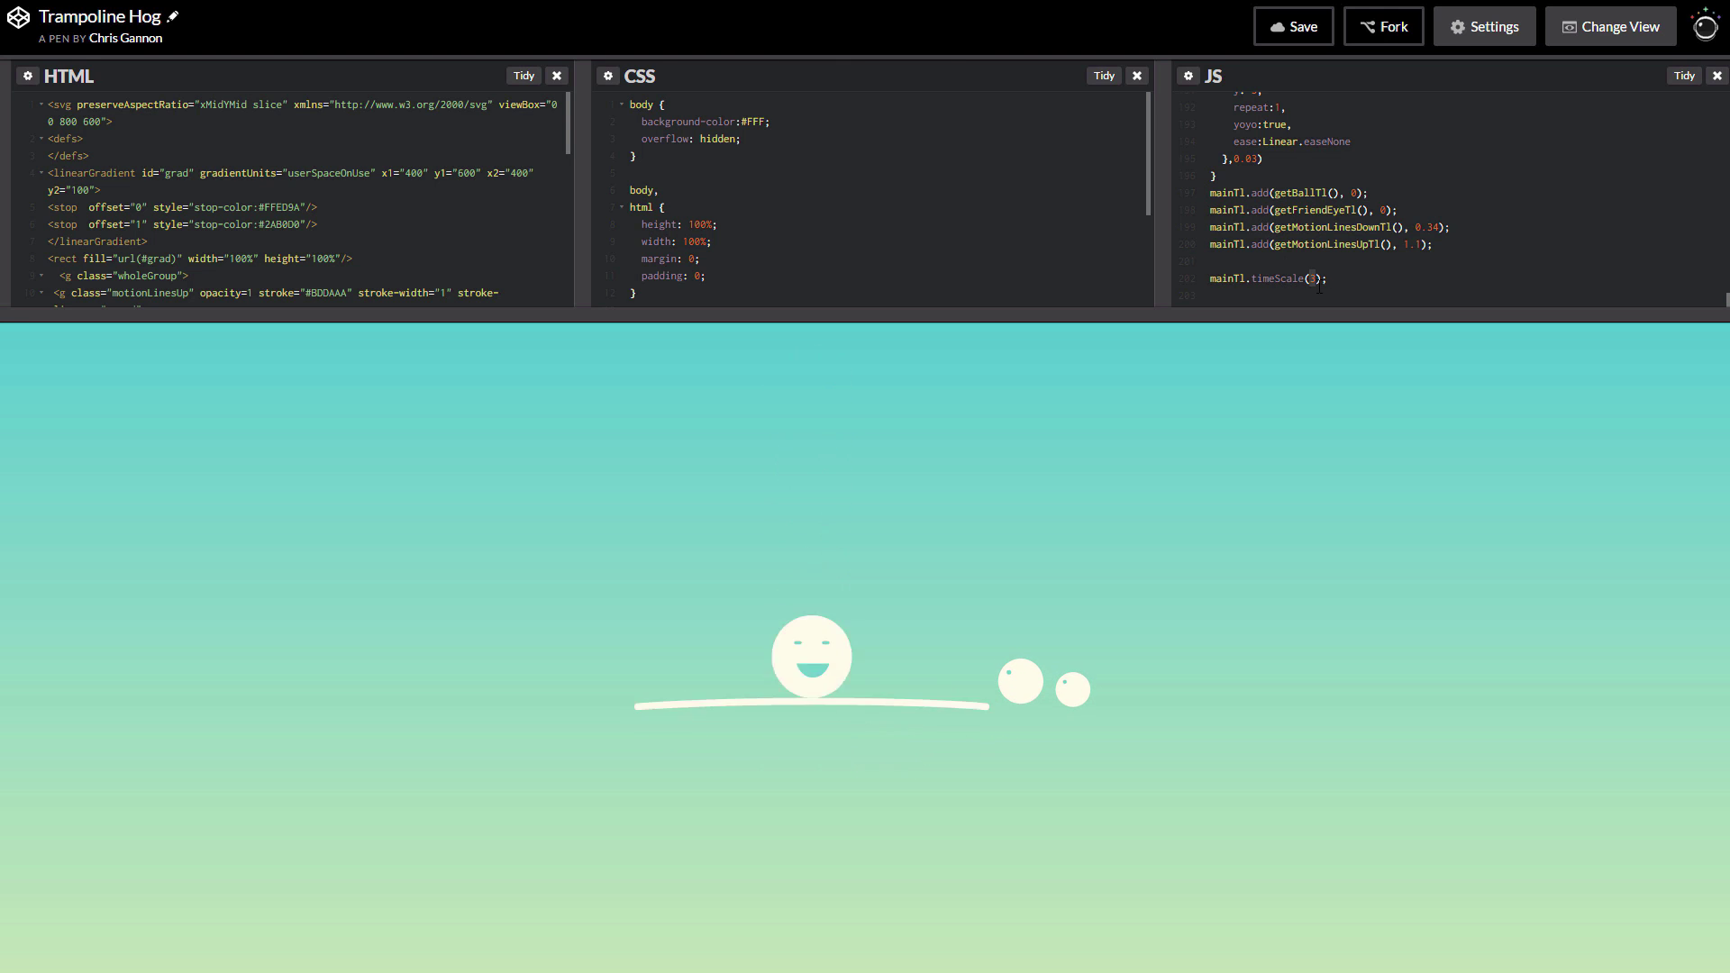
{"action": "type", "text": "1"}
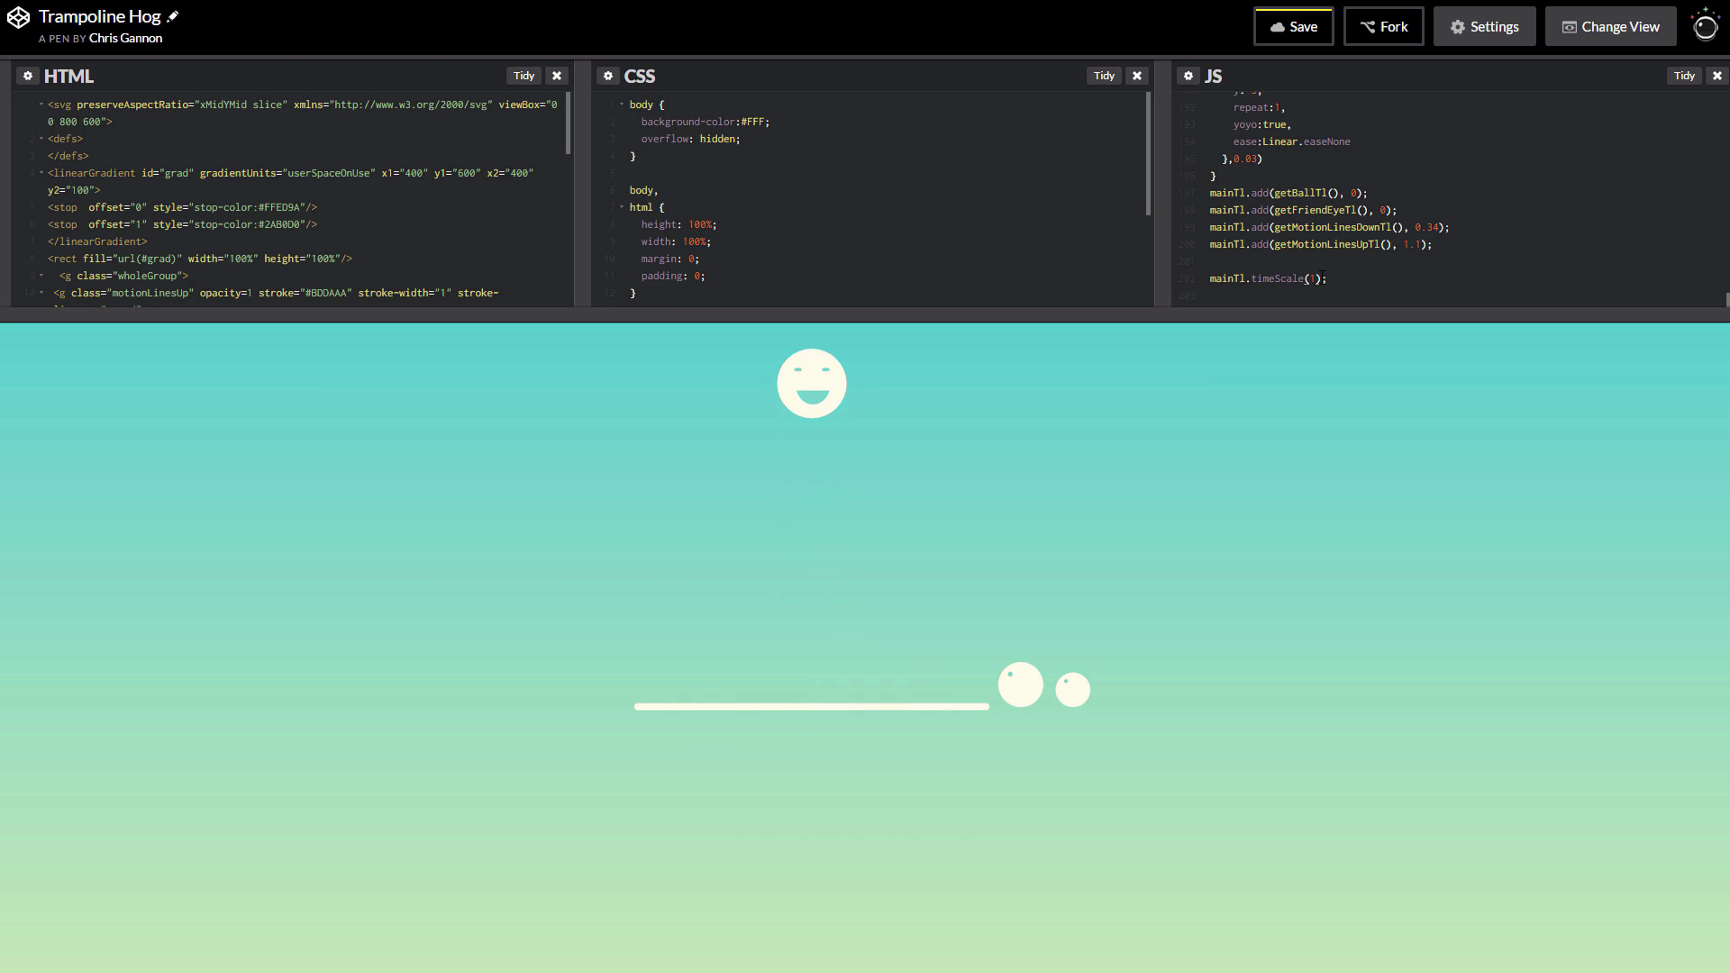
{"action": "key", "text": "BackSpace"}
{"action": "type", "text": "2"}
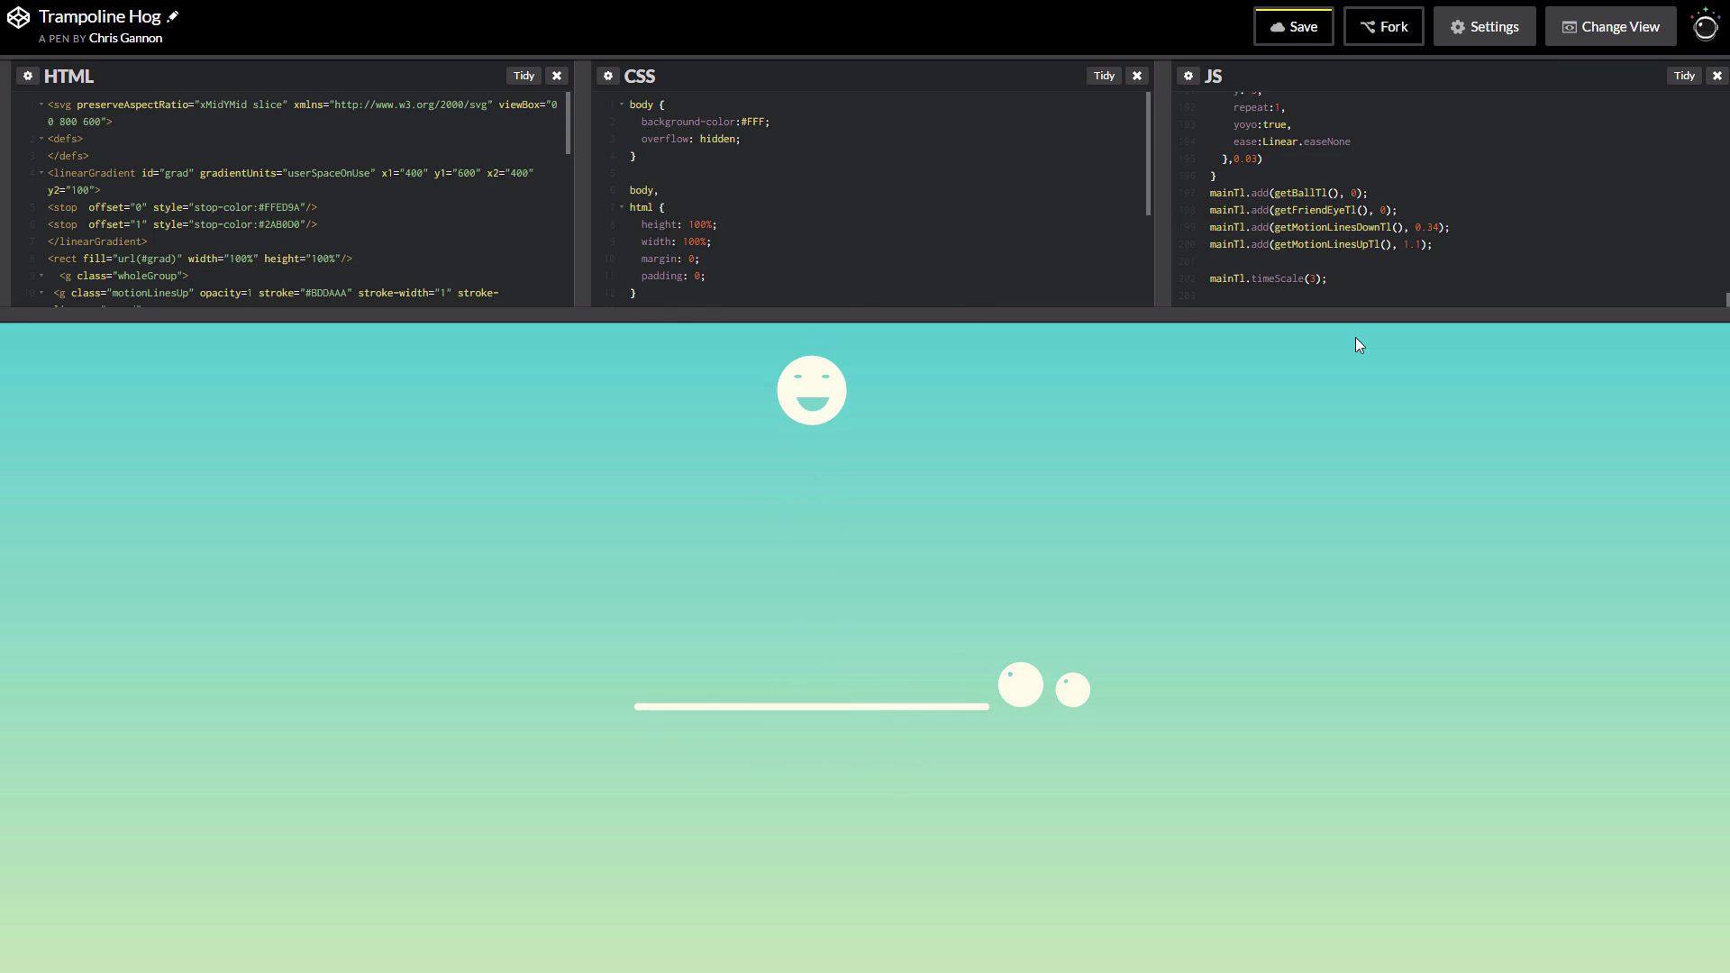
{"action": "key", "text": "Return"}
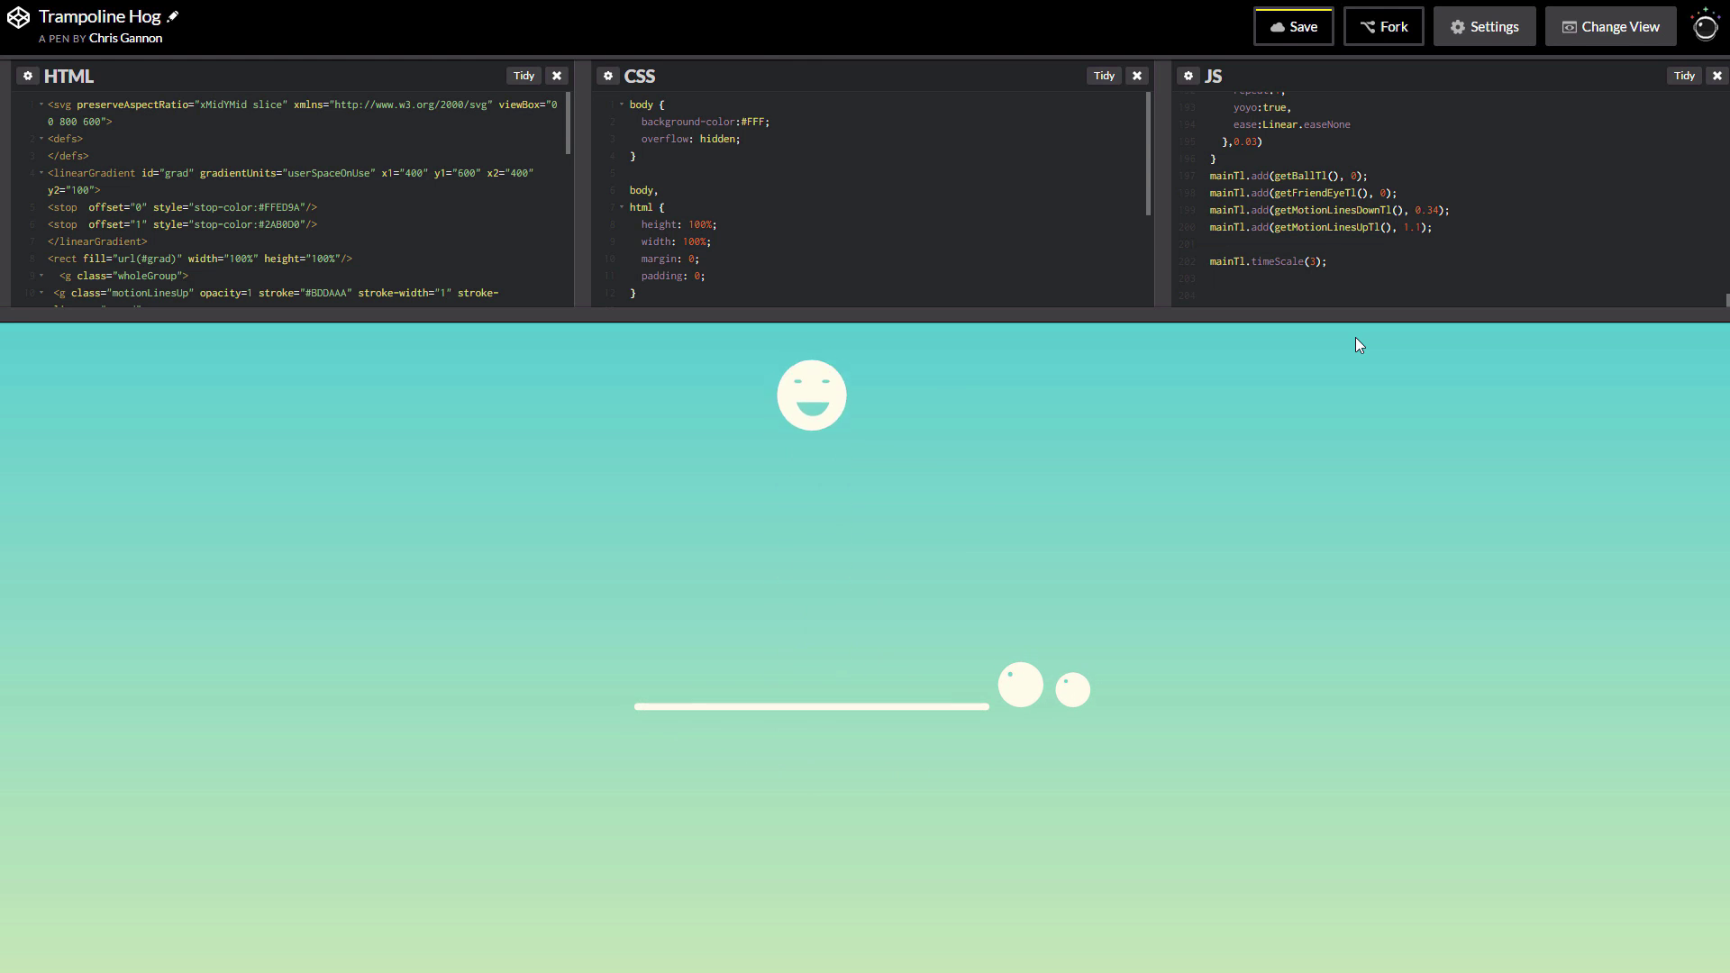
Type TweenMax.globalTimeScale(0.5); on the new line in the JS panel
{"action": "type", "text": "TweenM"}
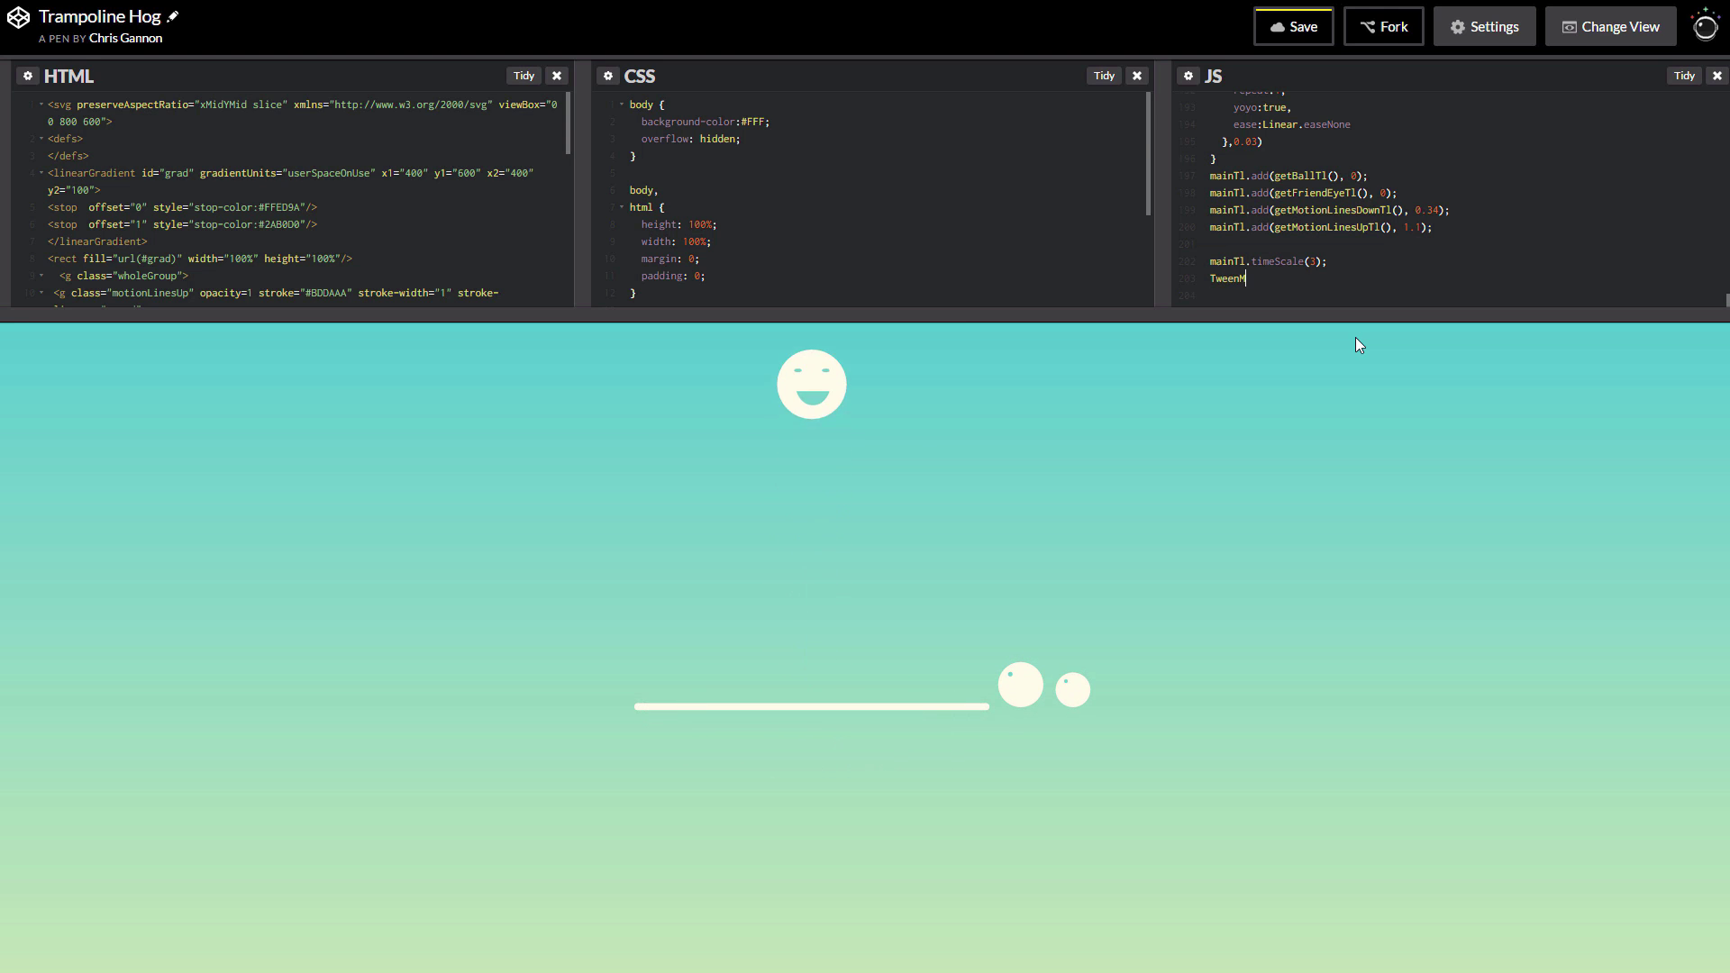
{"action": "type", "text": "ax.globalTimeScale(0.5);"}
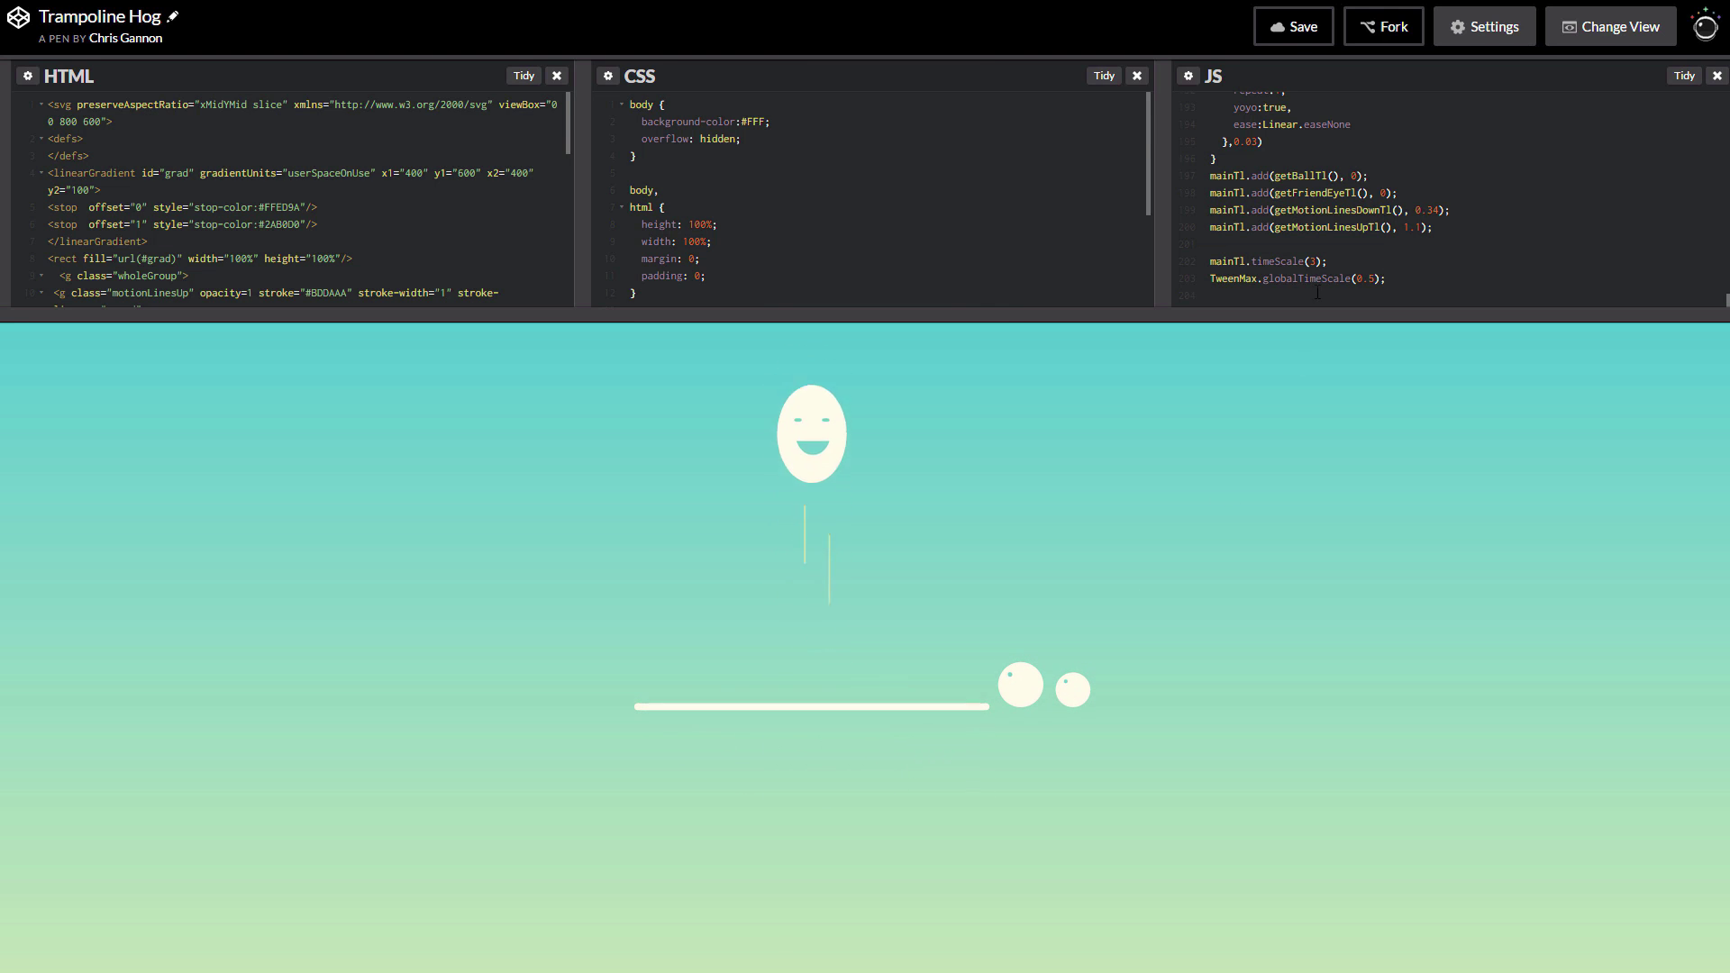
Save the pen and check the Change View options without picking one
{"action": "left_click", "coordinate": [1301, 38]}
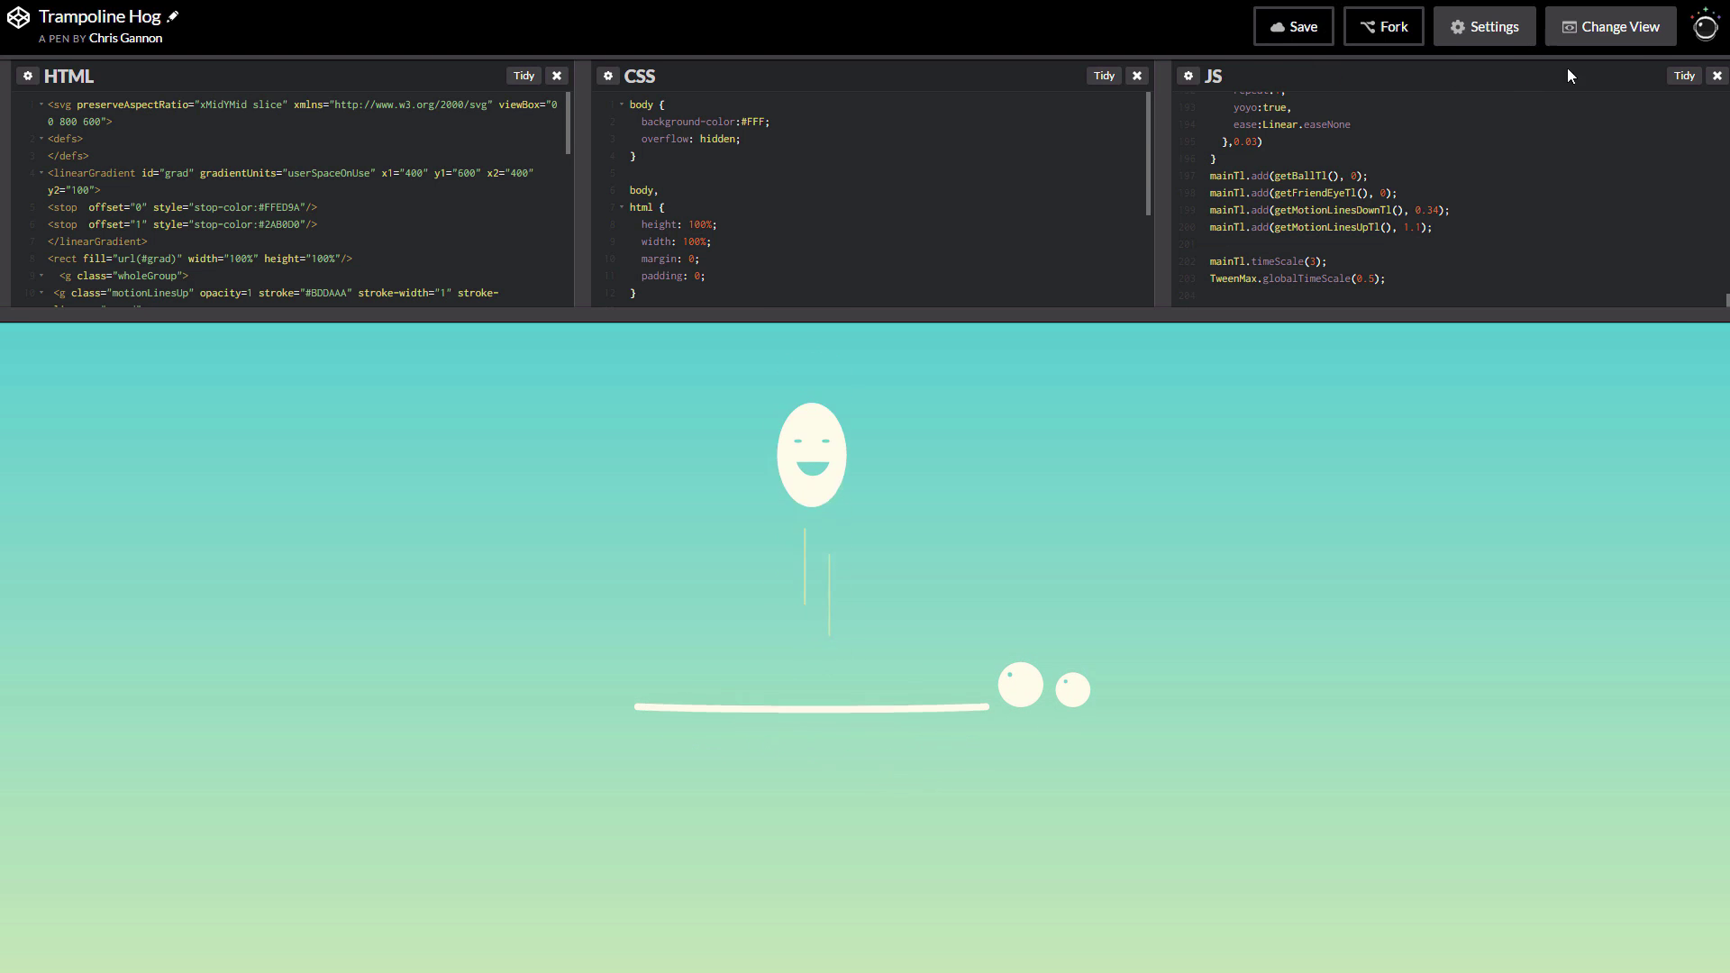
{"action": "left_click", "coordinate": [1576, 35]}
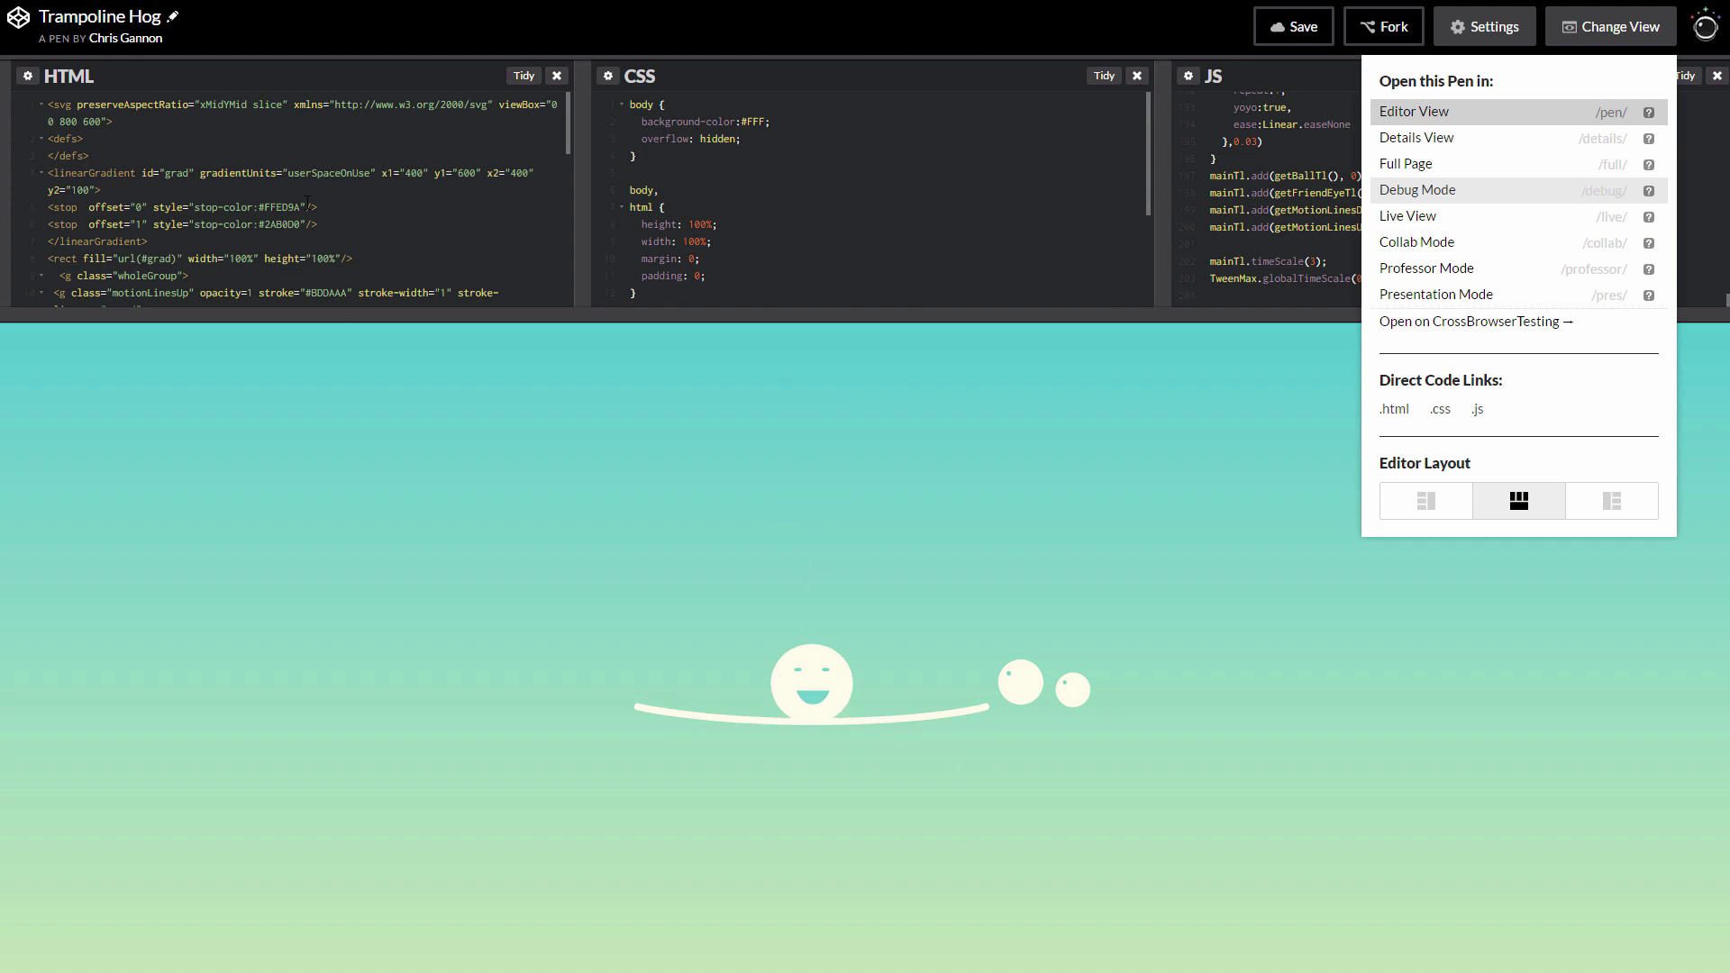
{"action": "key", "text": "Escape"}
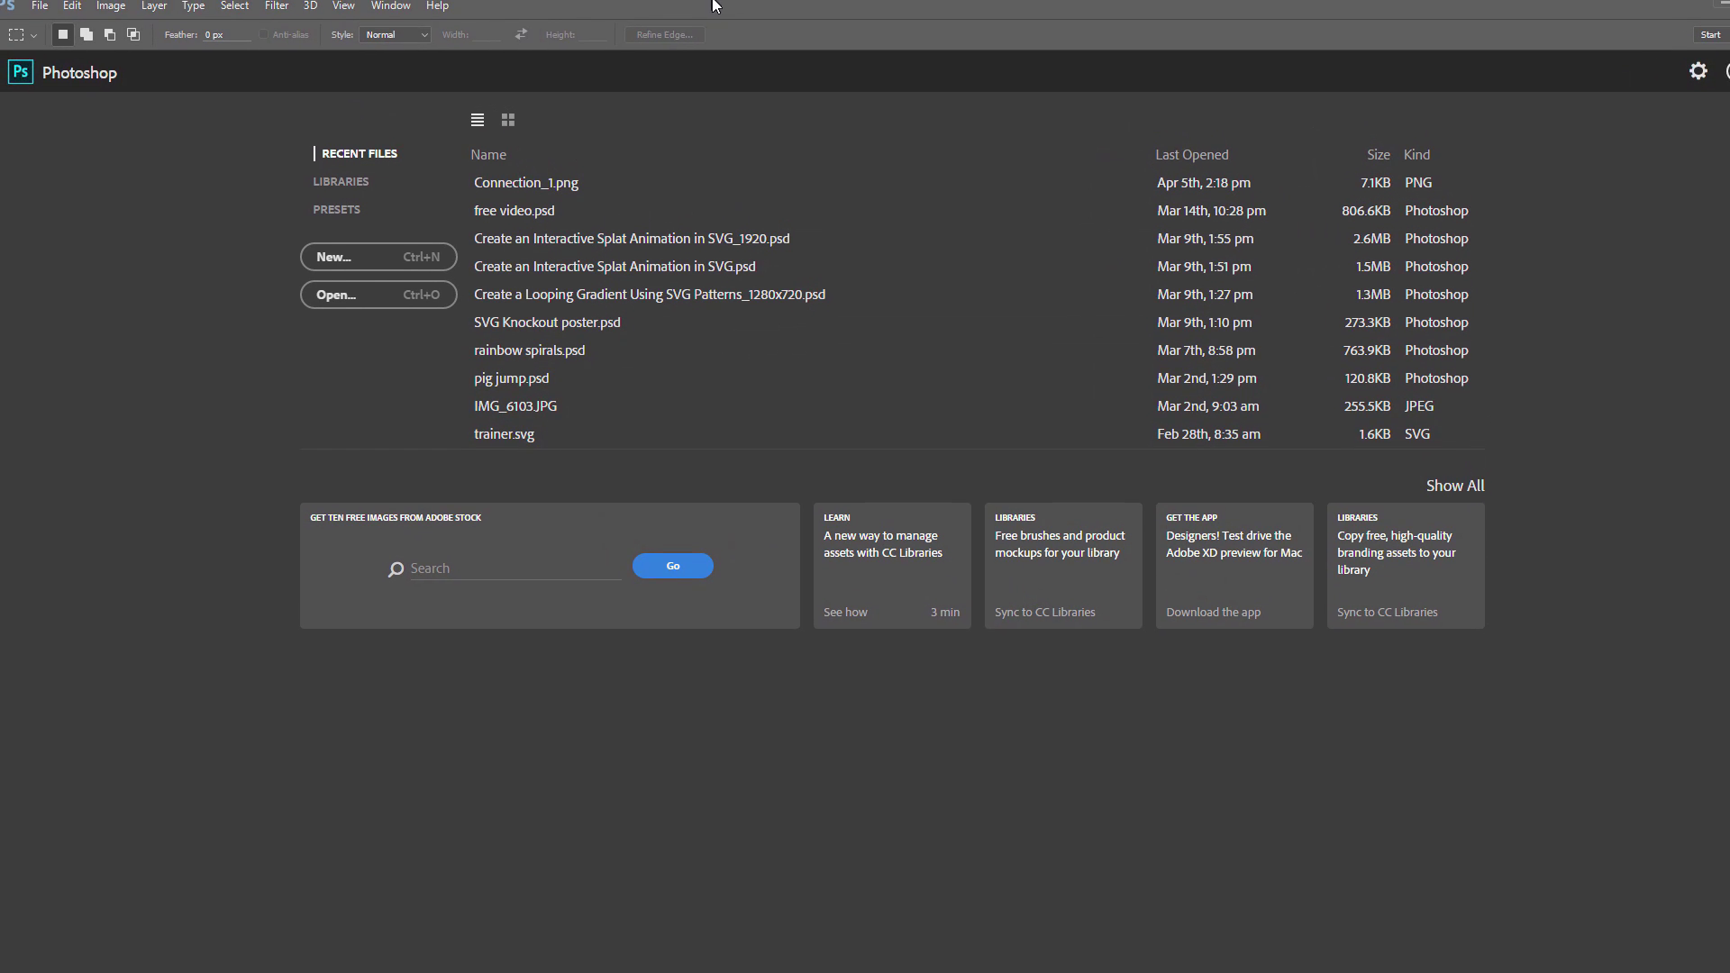
Start File > Import > Video Frames to Layers and pick Trampoline 800 x 600 slow.avi
{"action": "left_click", "coordinate": [46, 11]}
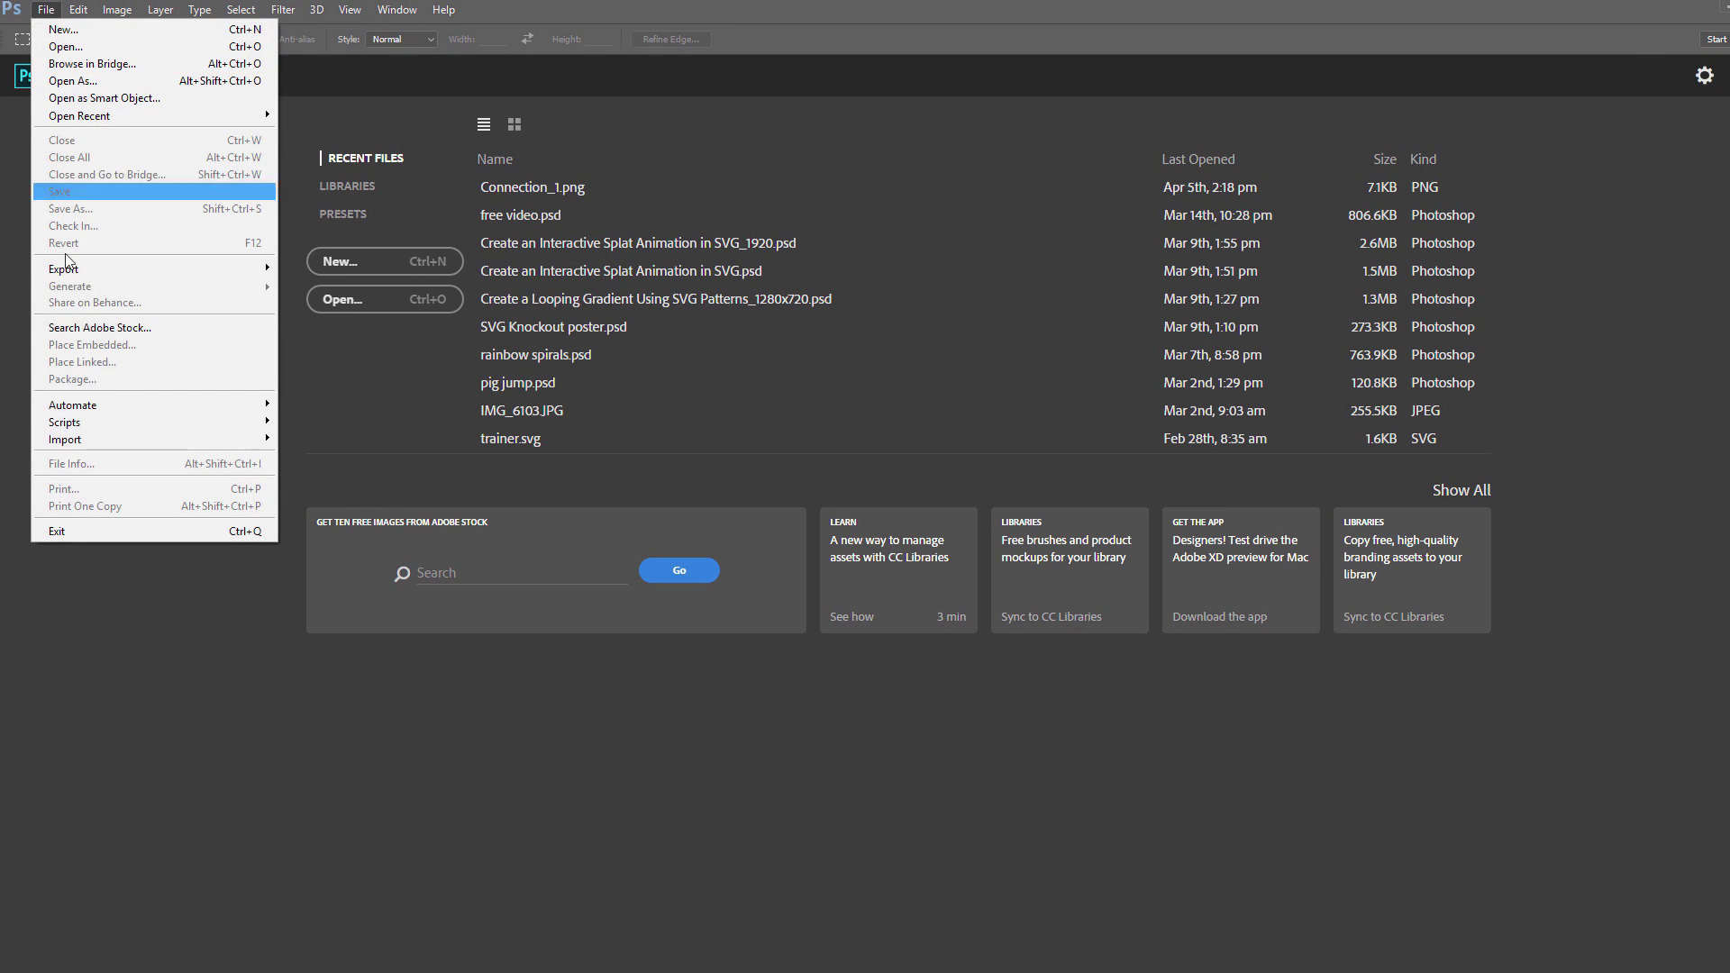
{"action": "mouse_move", "coordinate": [105, 434]}
{"action": "left_click", "coordinate": [343, 456]}
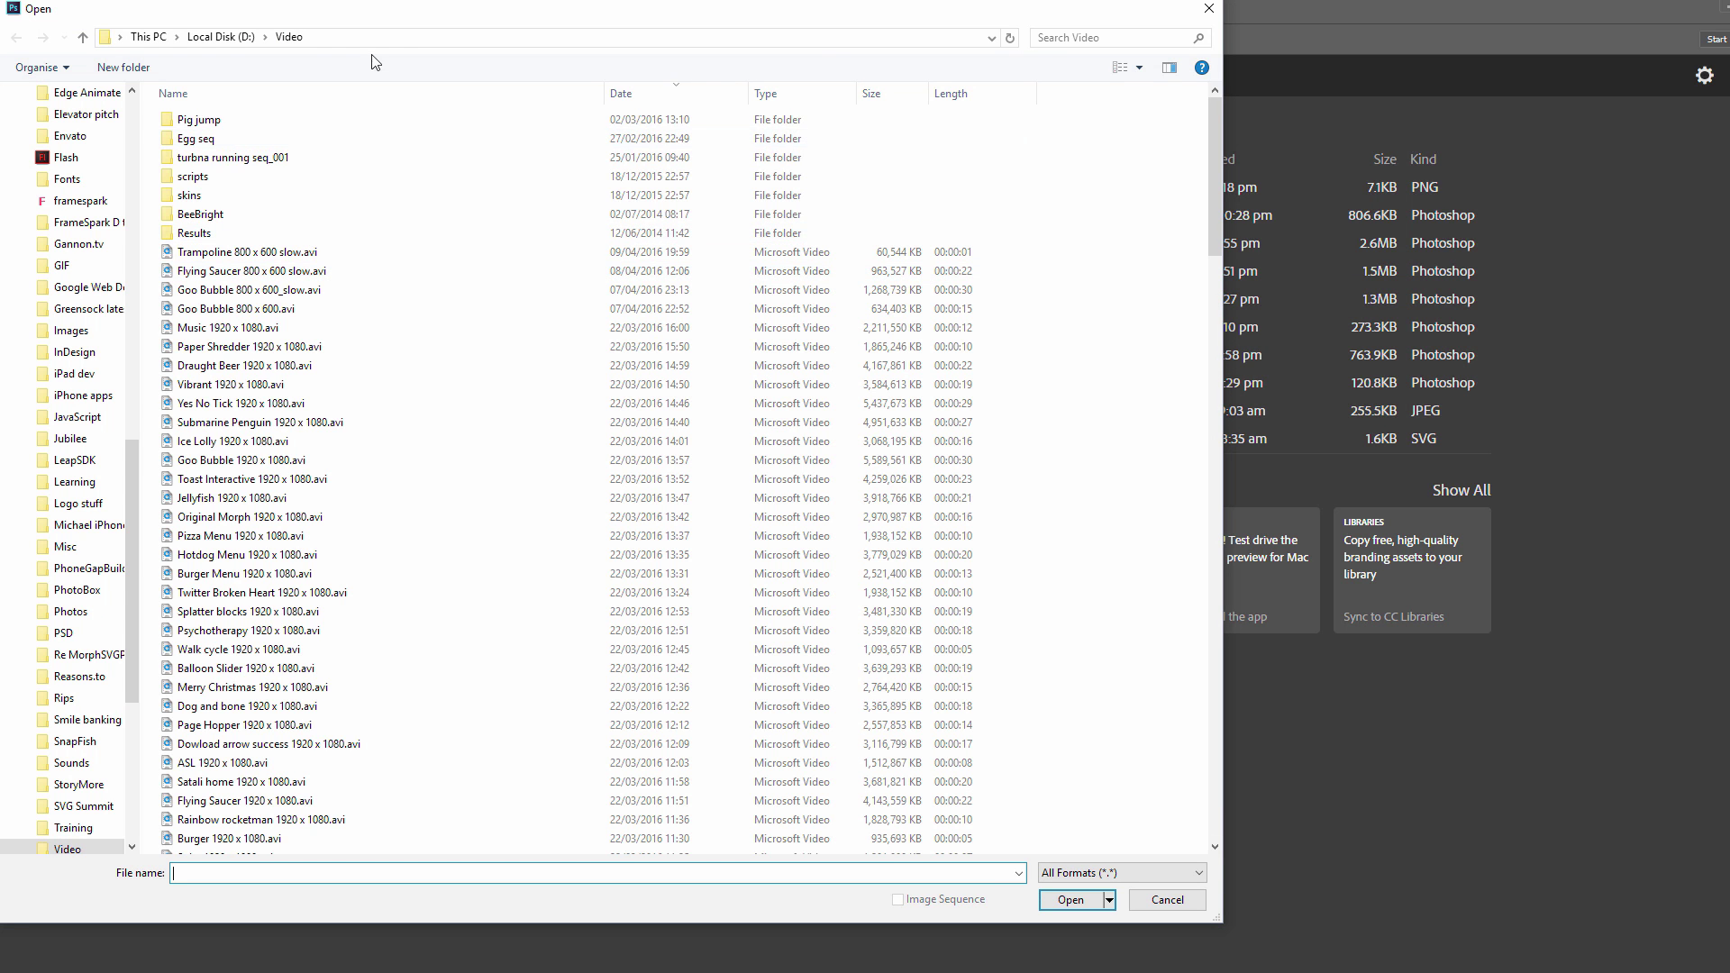
{"action": "left_click", "coordinate": [214, 254]}
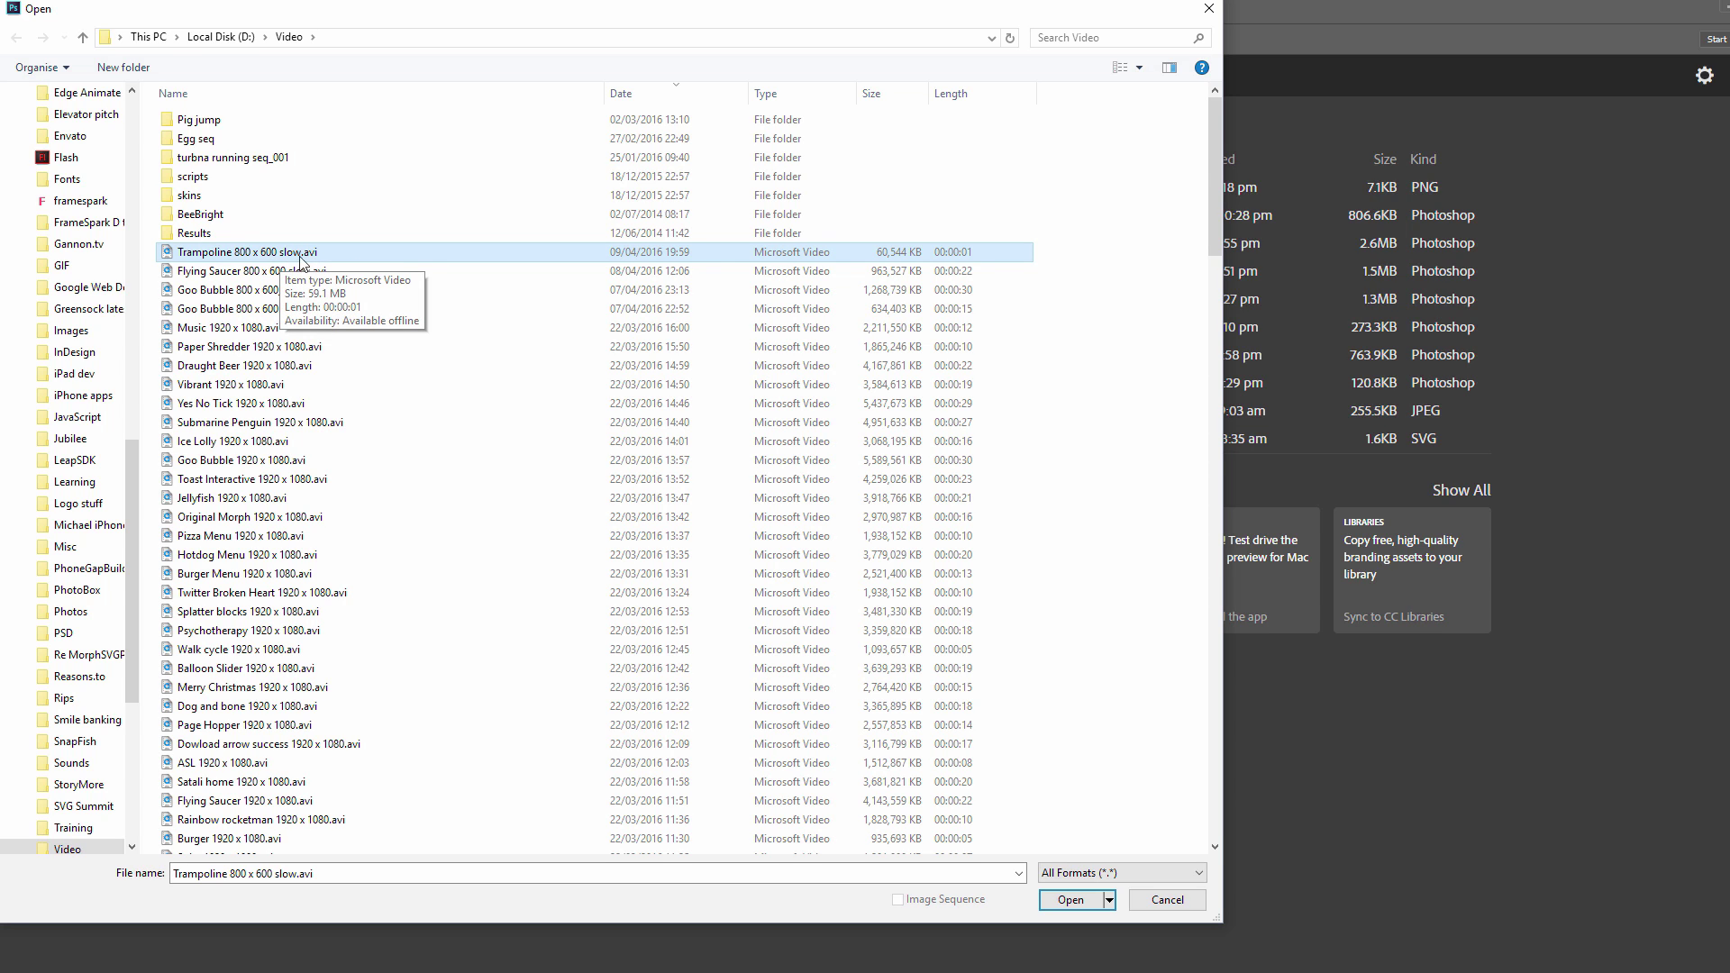
{"action": "right_click", "coordinate": [295, 258]}
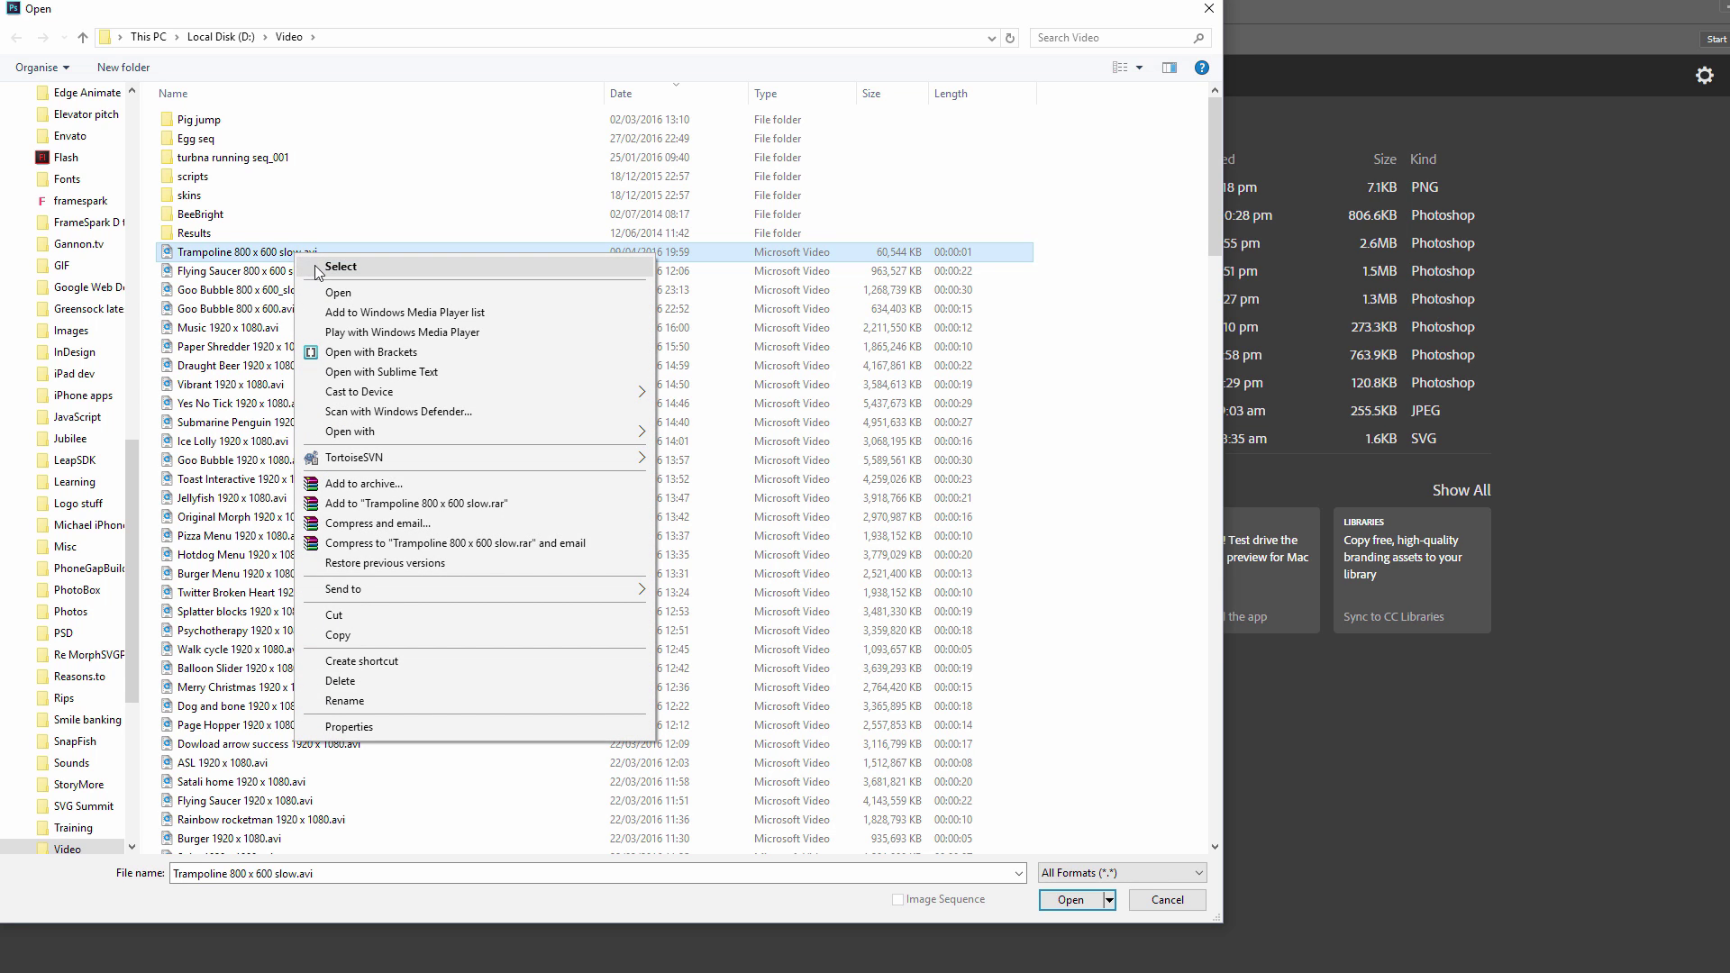
Preview the trampoline clip in QuickTime, playing it three times, then close the preview
{"action": "left_click", "coordinate": [325, 293]}
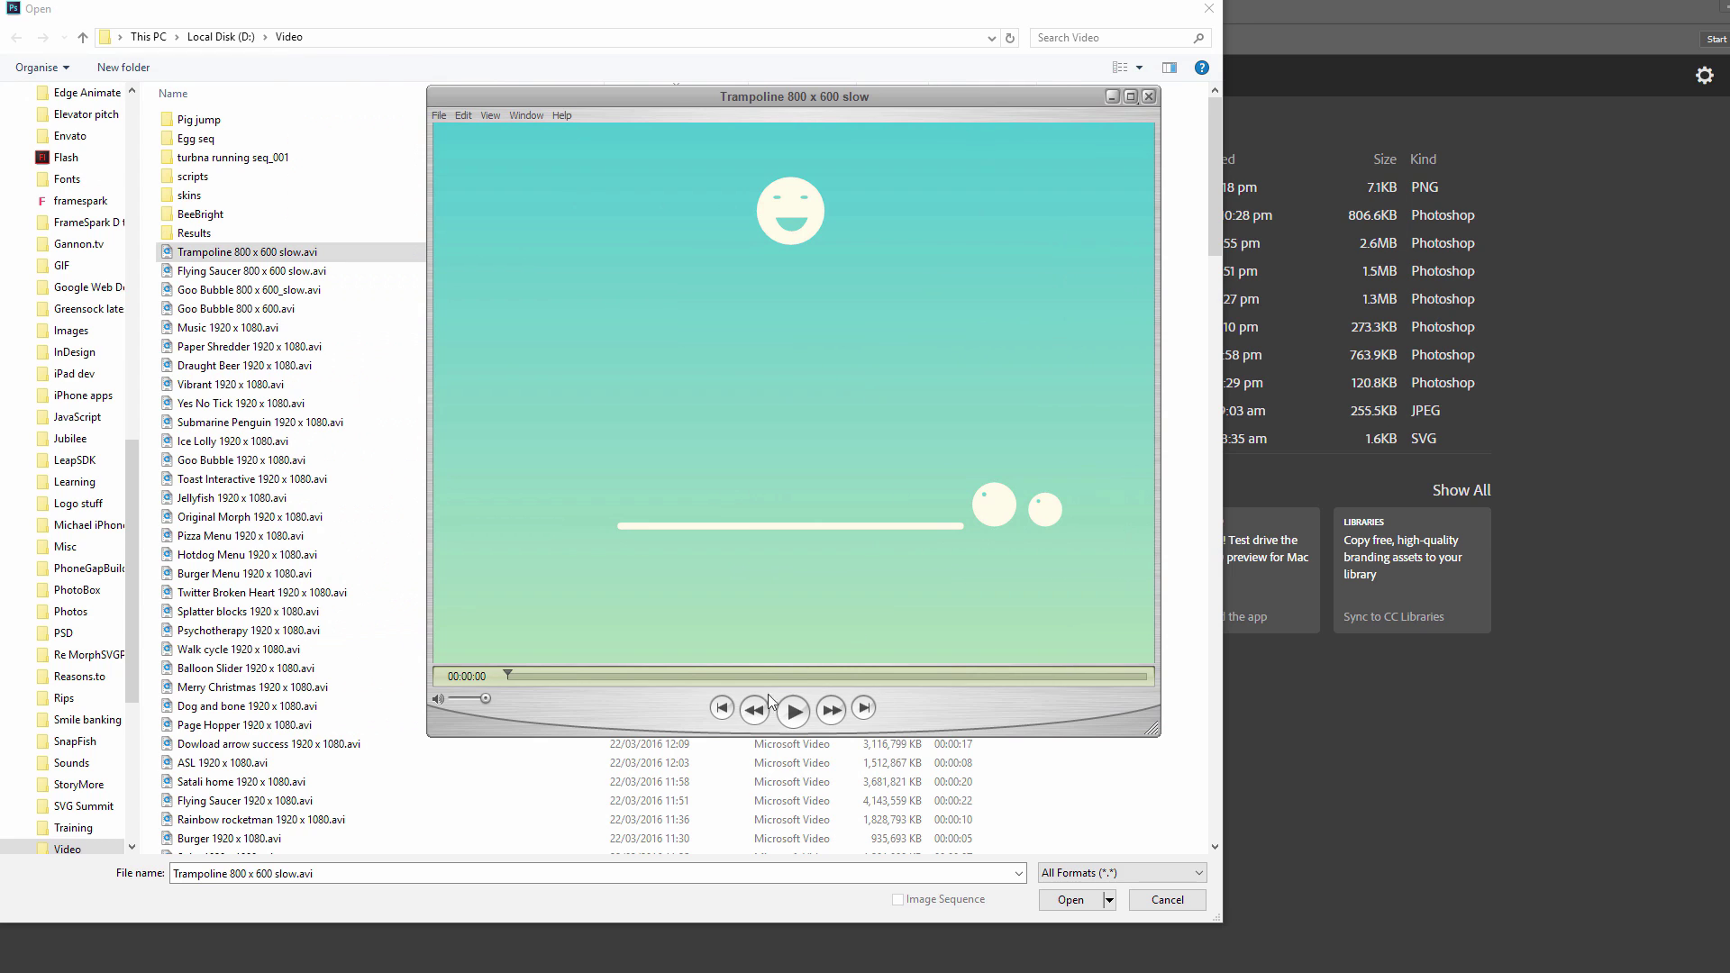
{"action": "left_click", "coordinate": [794, 709]}
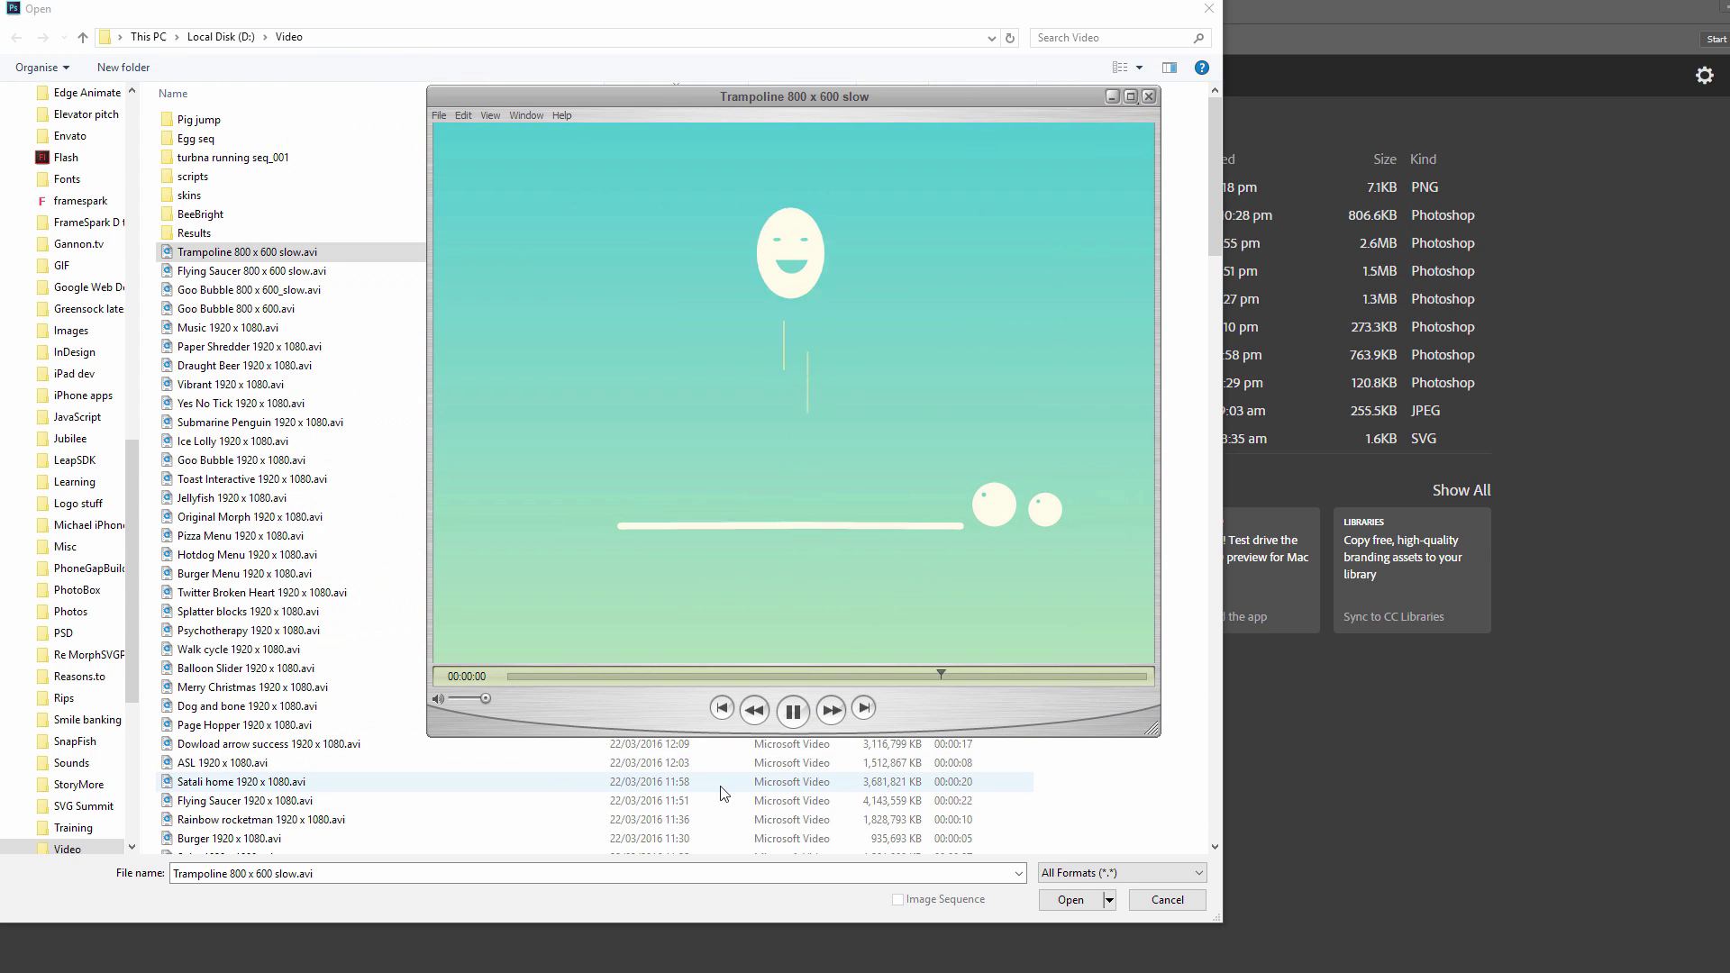
{"action": "left_click", "coordinate": [796, 712]}
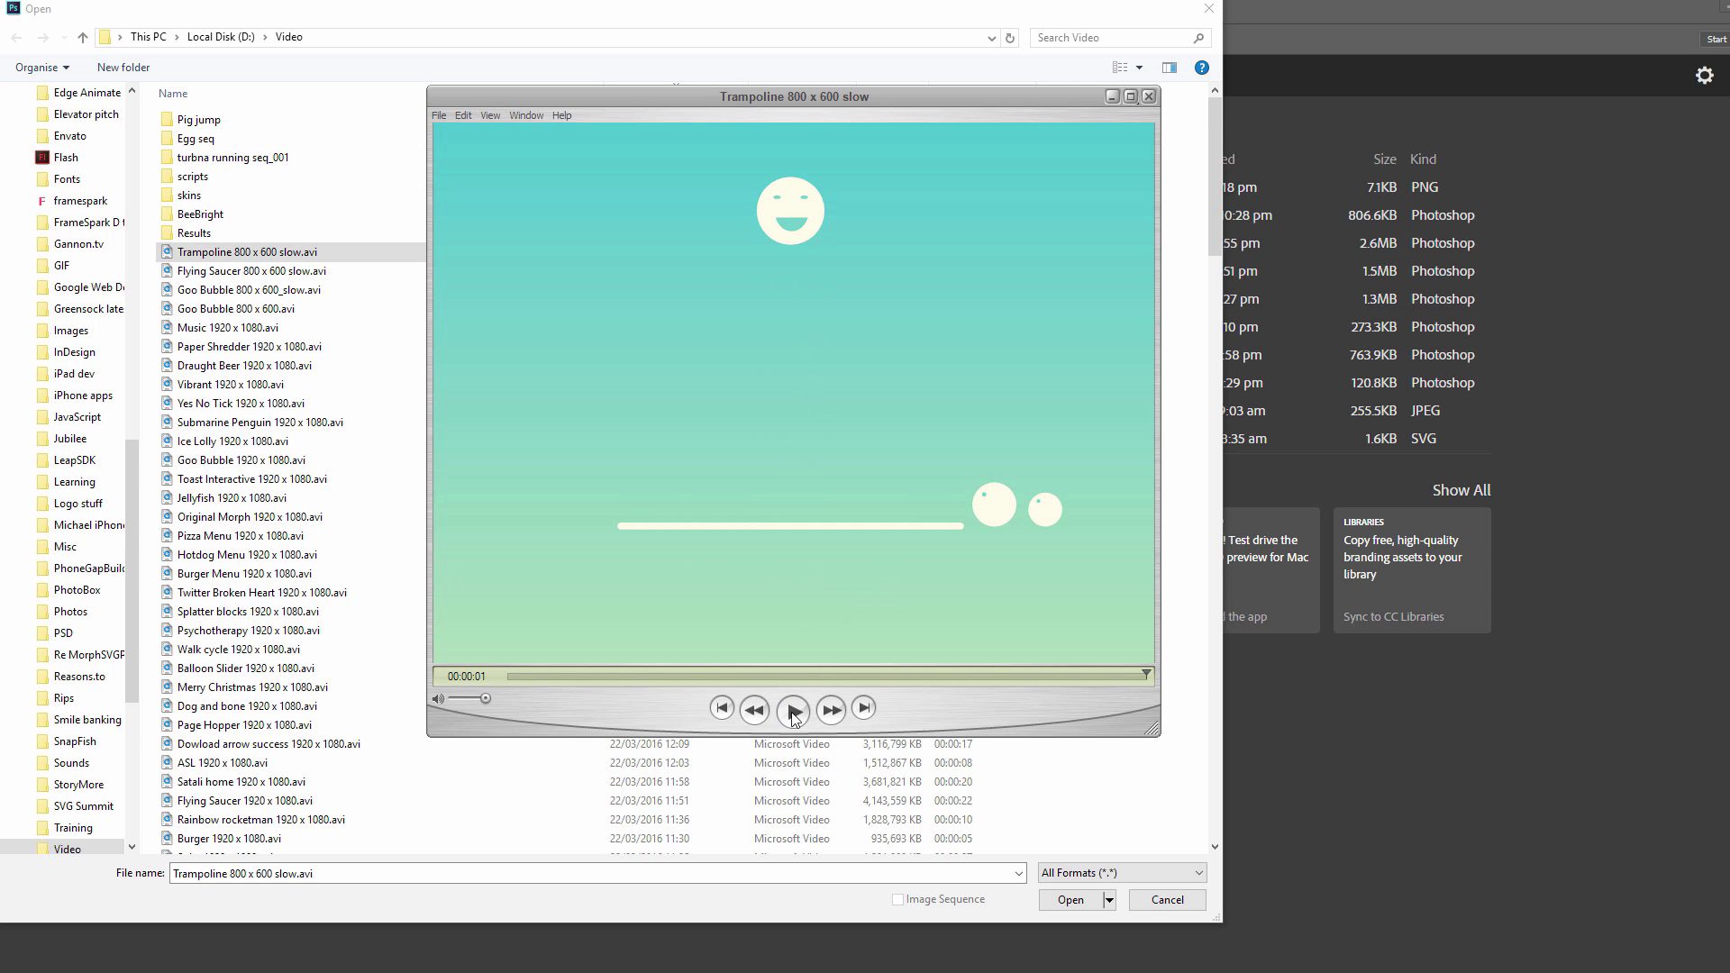
{"action": "left_click", "coordinate": [793, 713]}
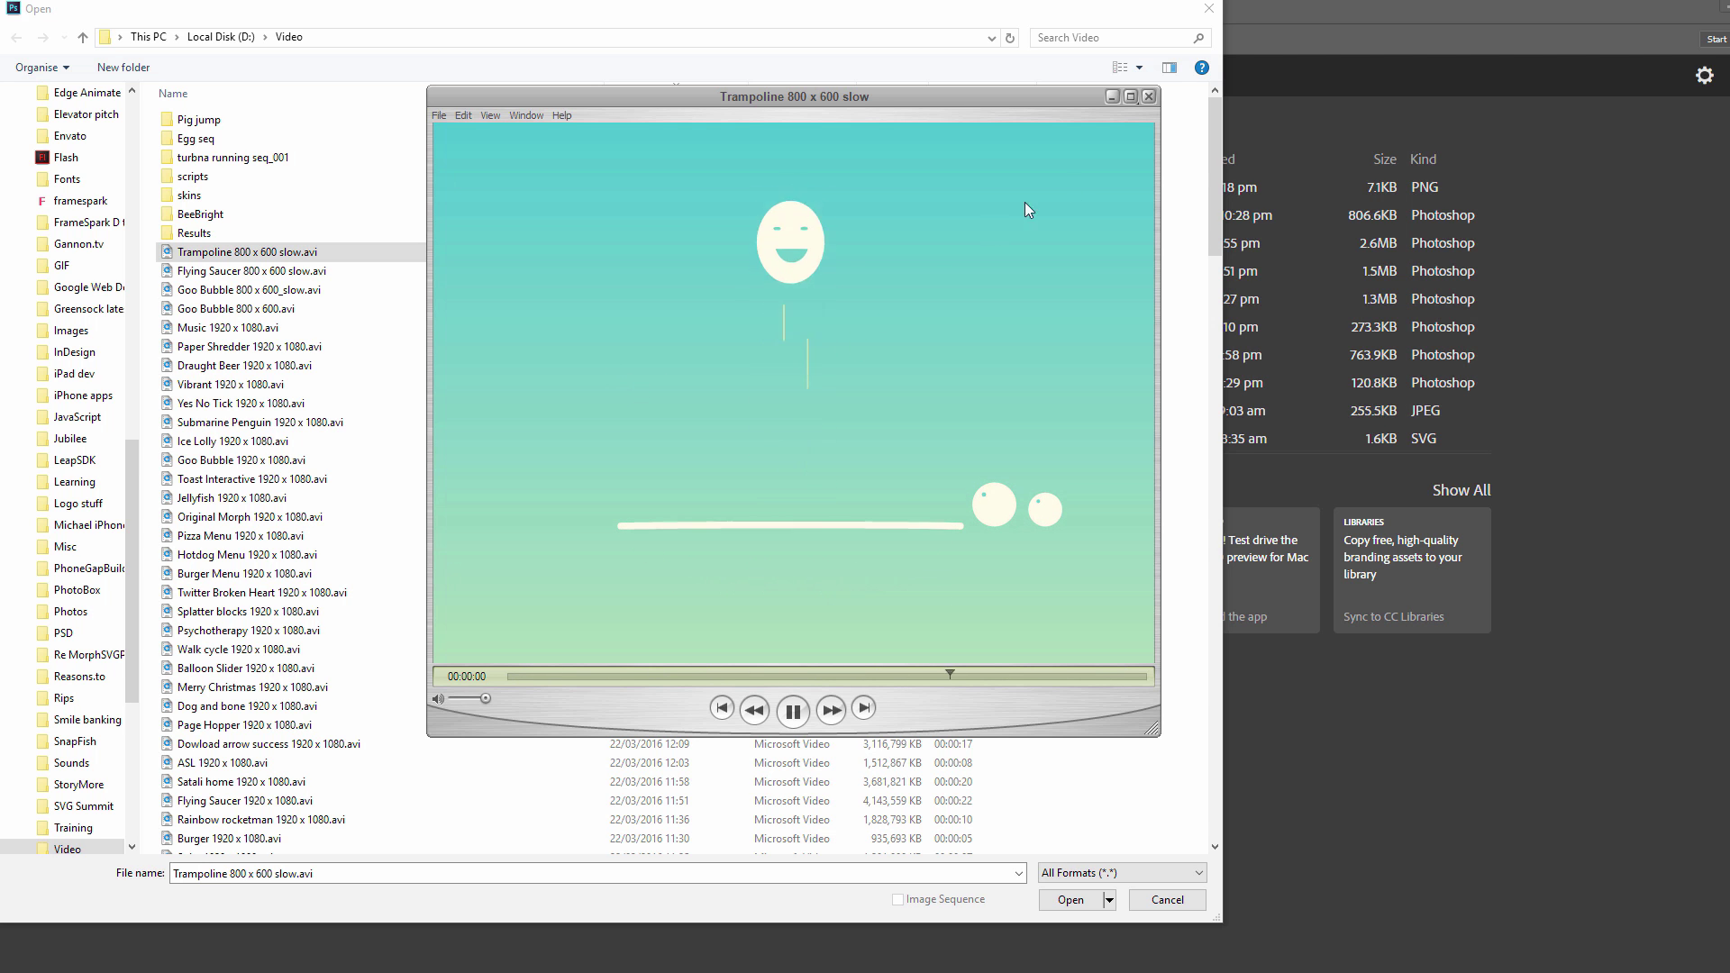
{"action": "left_click", "coordinate": [1149, 97]}
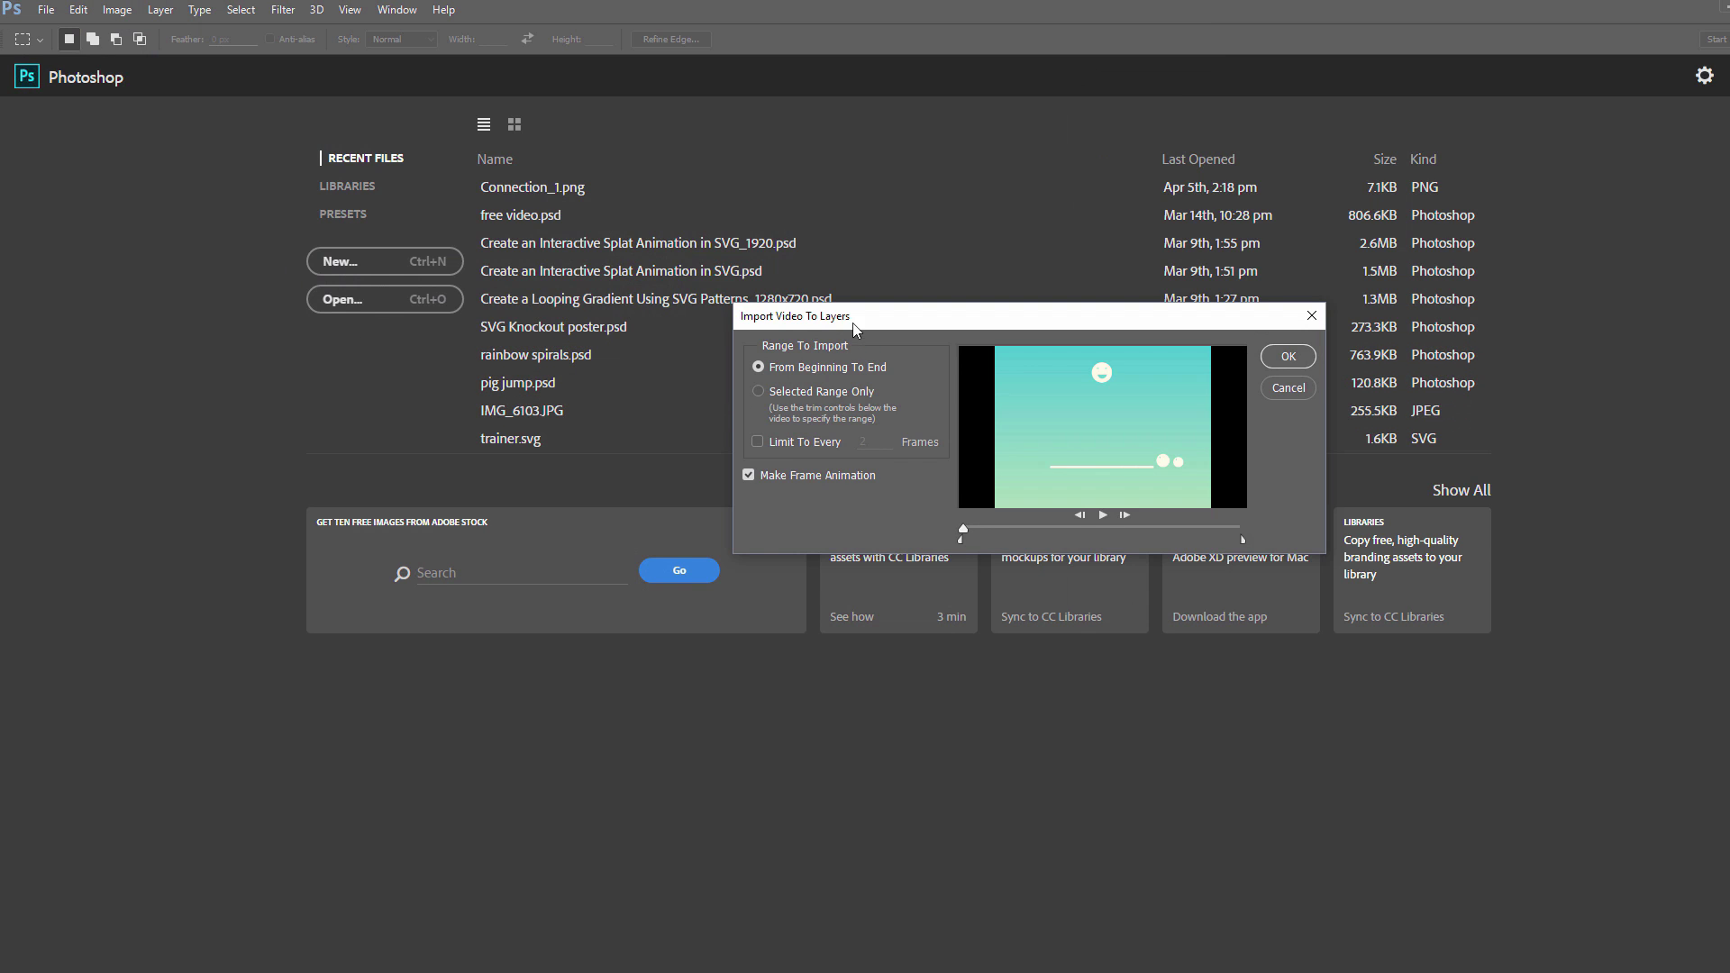
Import the trampoline video as a frame animation limited to every 2 frames
{"action": "left_click_drag", "start_coordinate": [854, 325], "coordinate": [729, 305]}
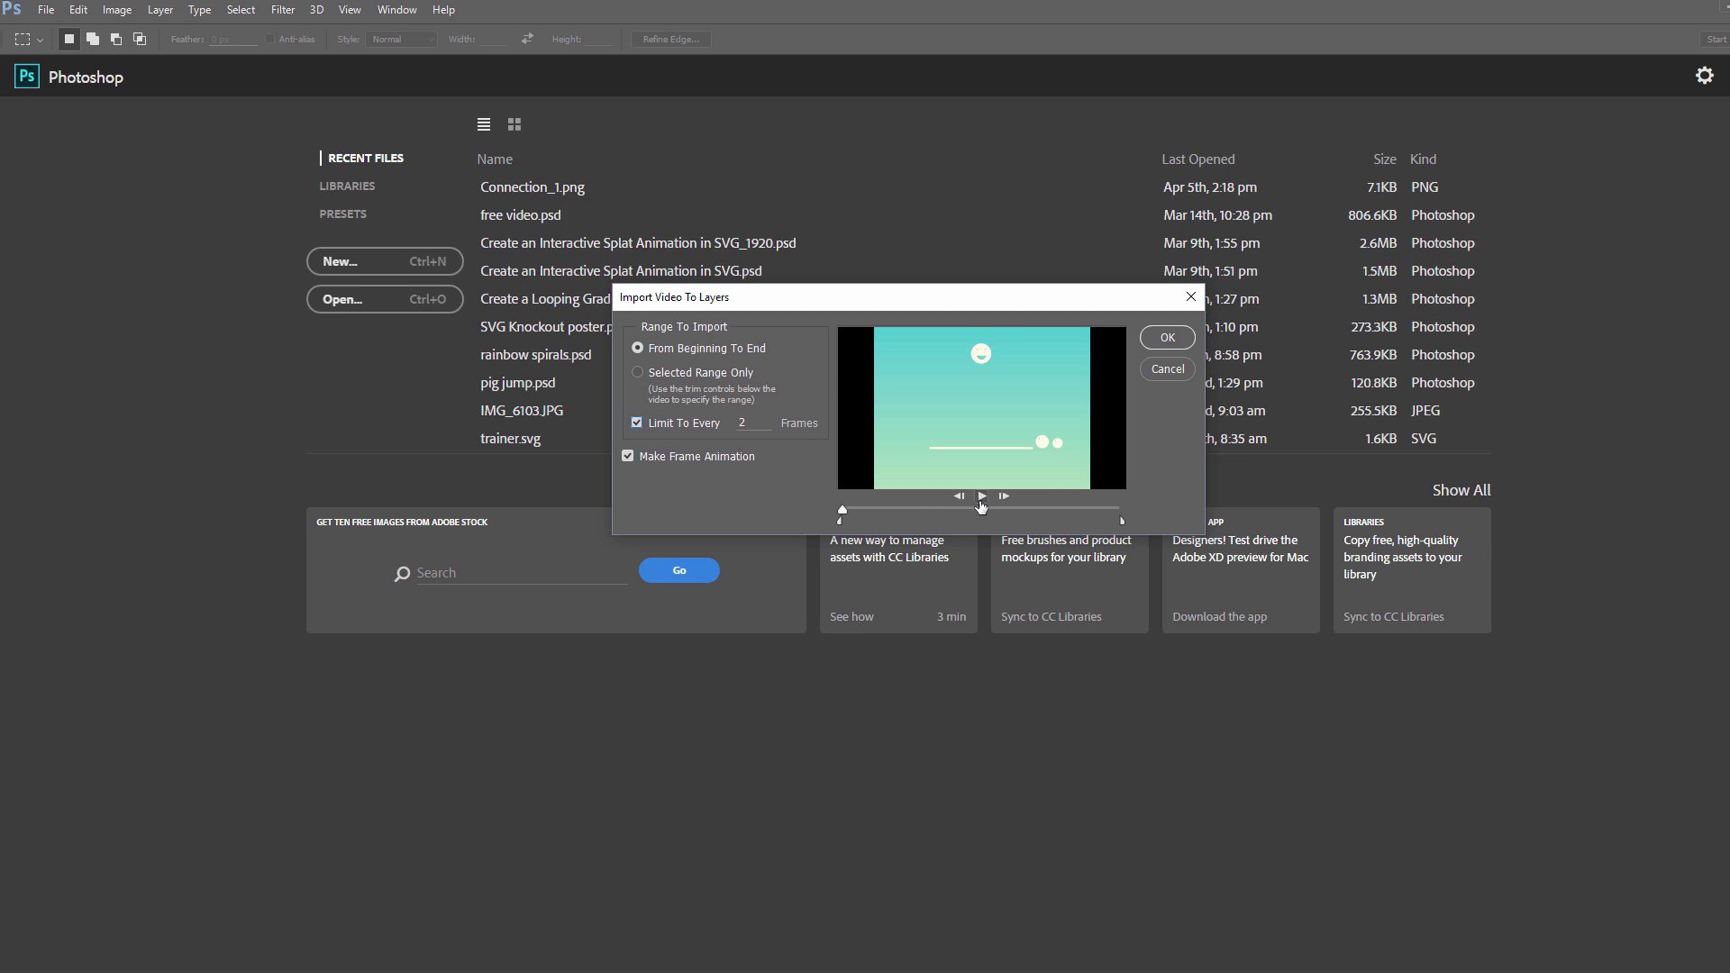
{"action": "left_click", "coordinate": [1164, 339]}
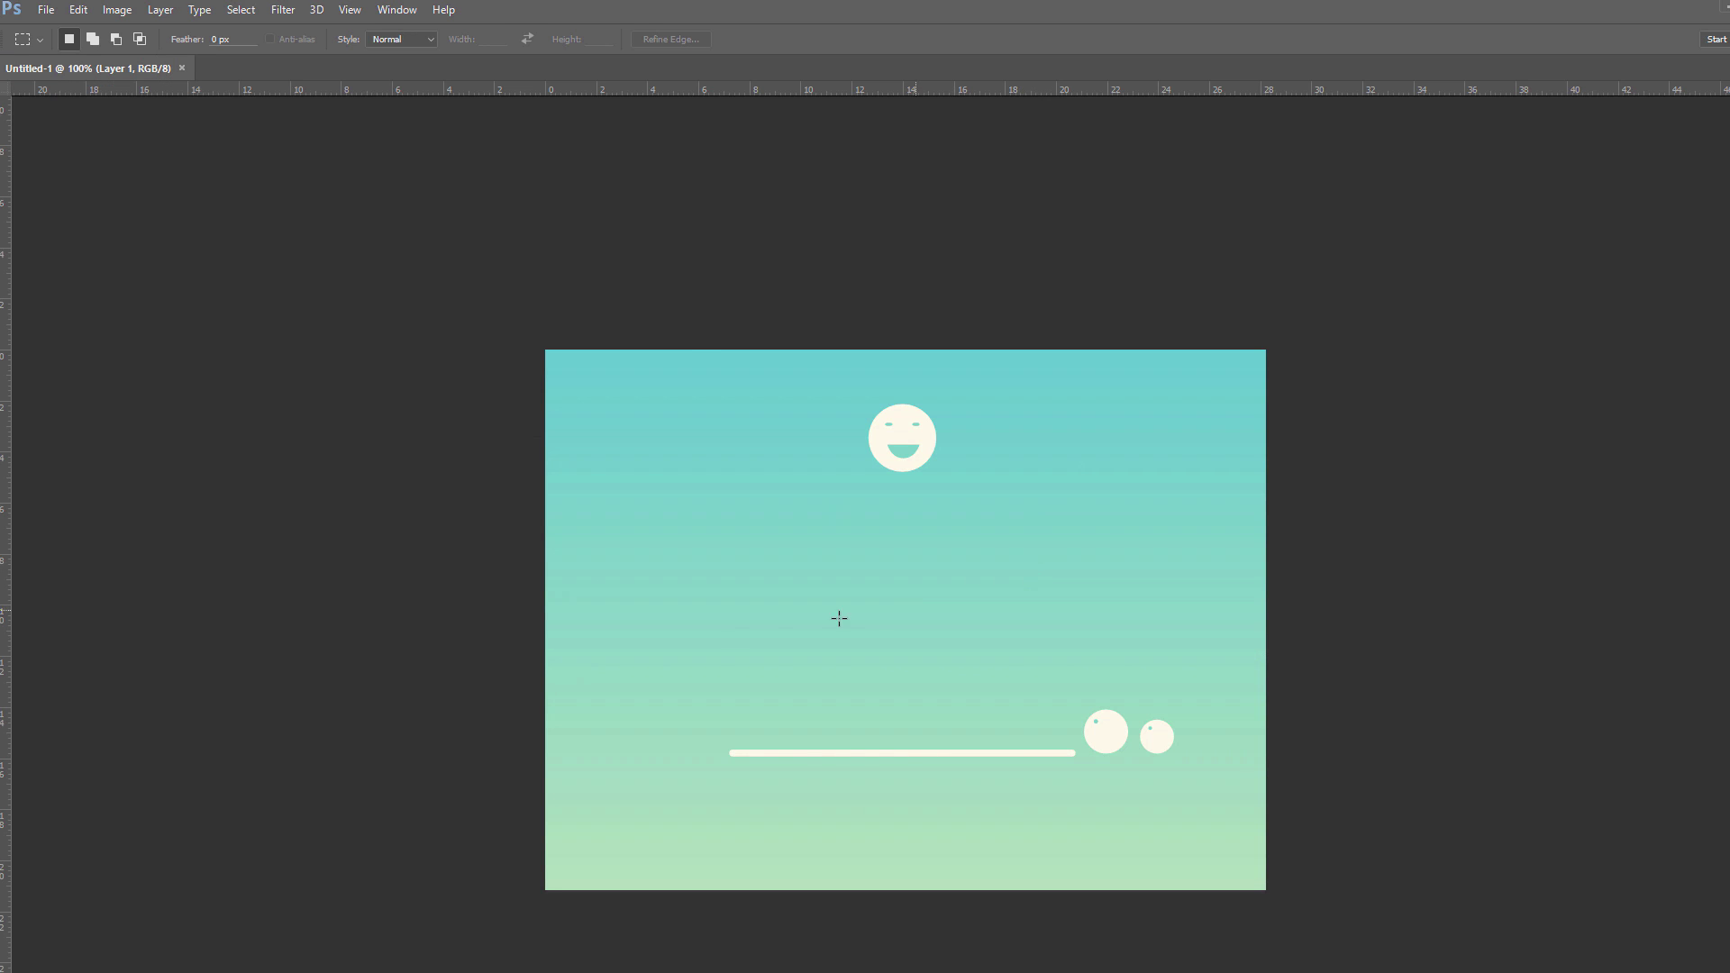
Show the Timeline panel with frames 1–22 at 0.03 s each
{"action": "left_click", "coordinate": [403, 13]}
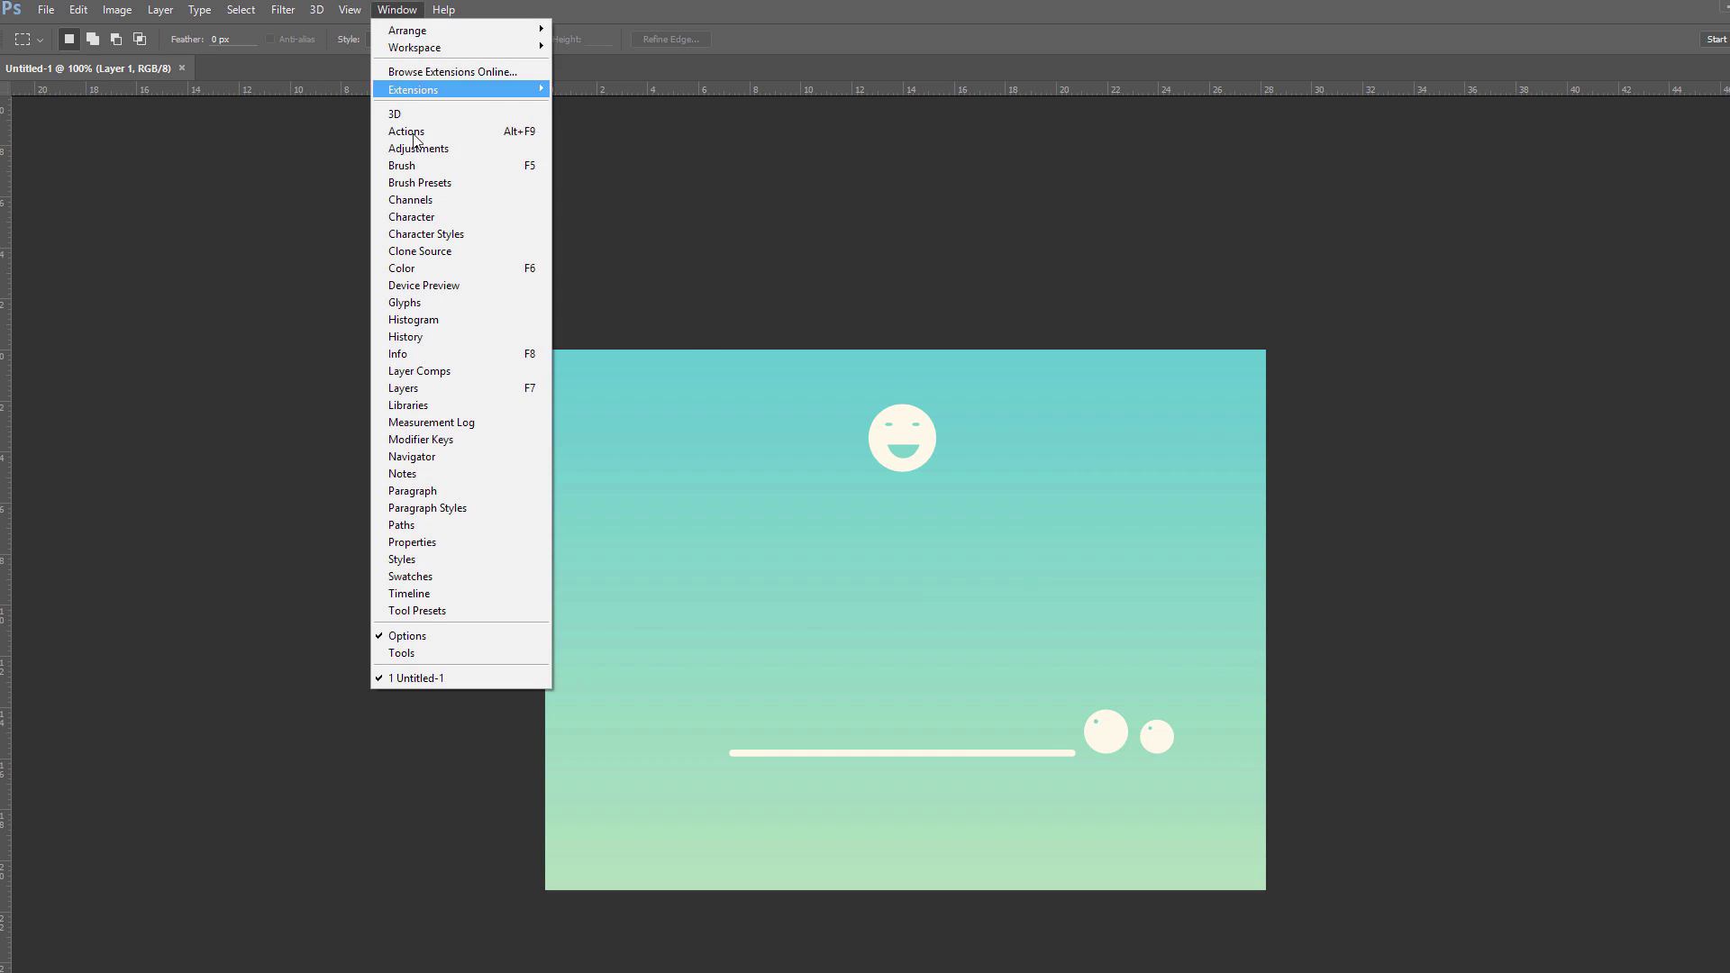
{"action": "left_click", "coordinate": [434, 594]}
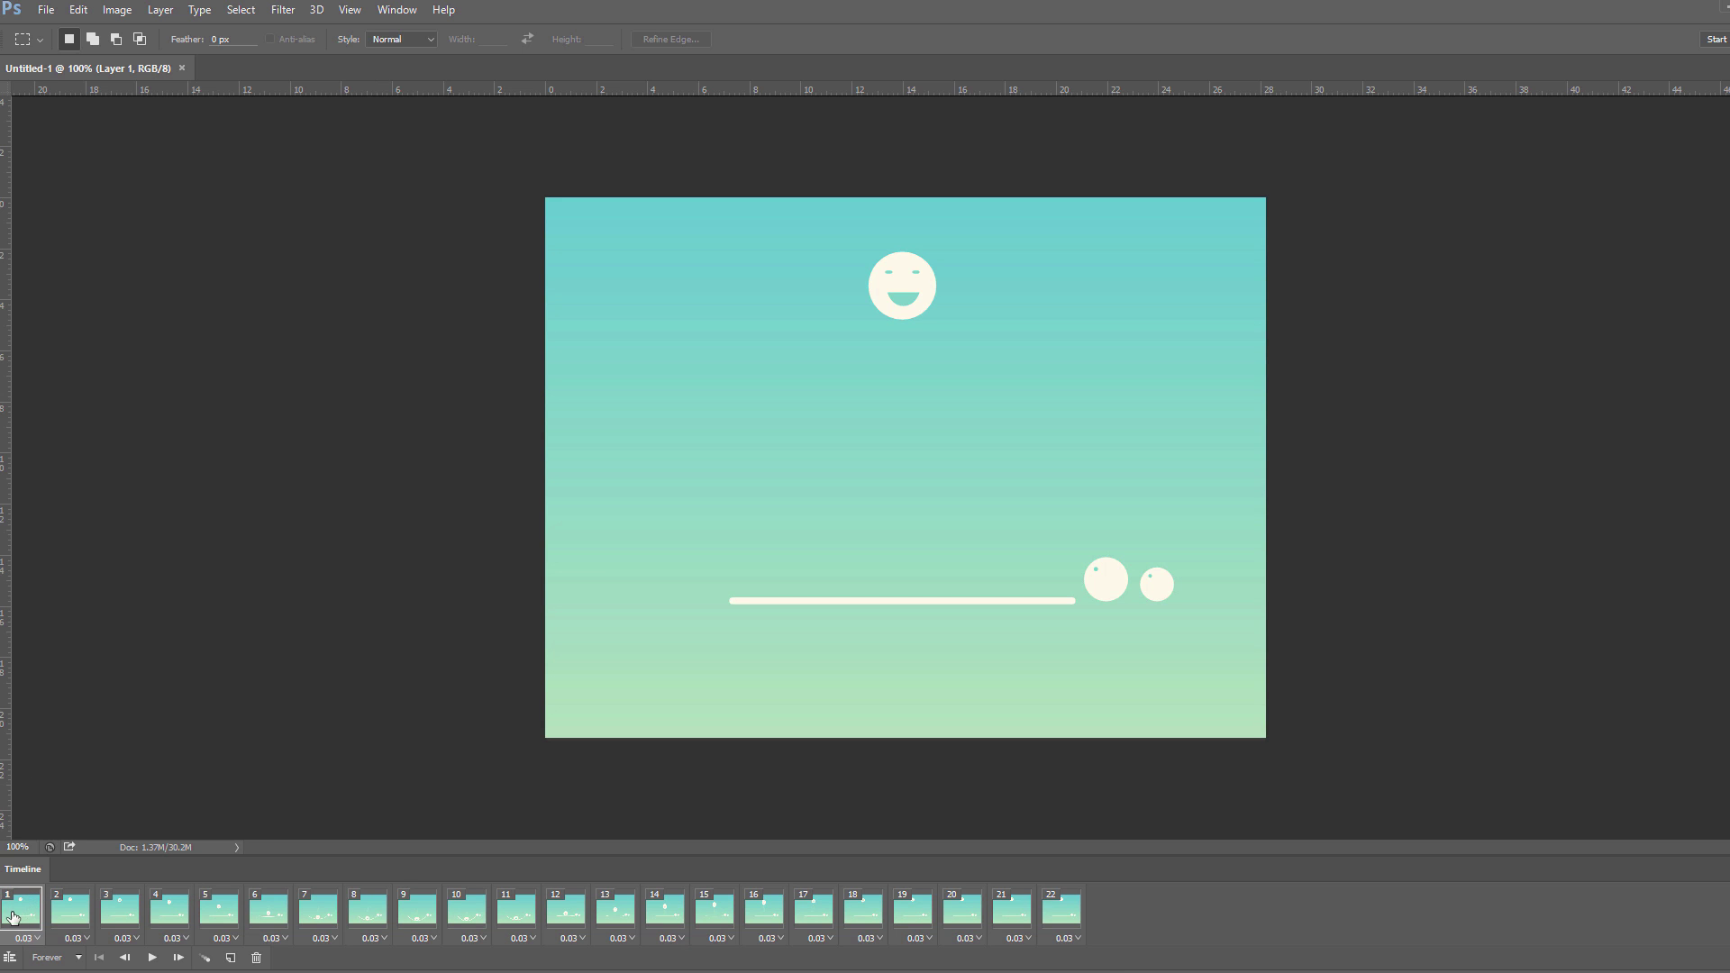
{"action": "left_click", "coordinate": [45, 10]}
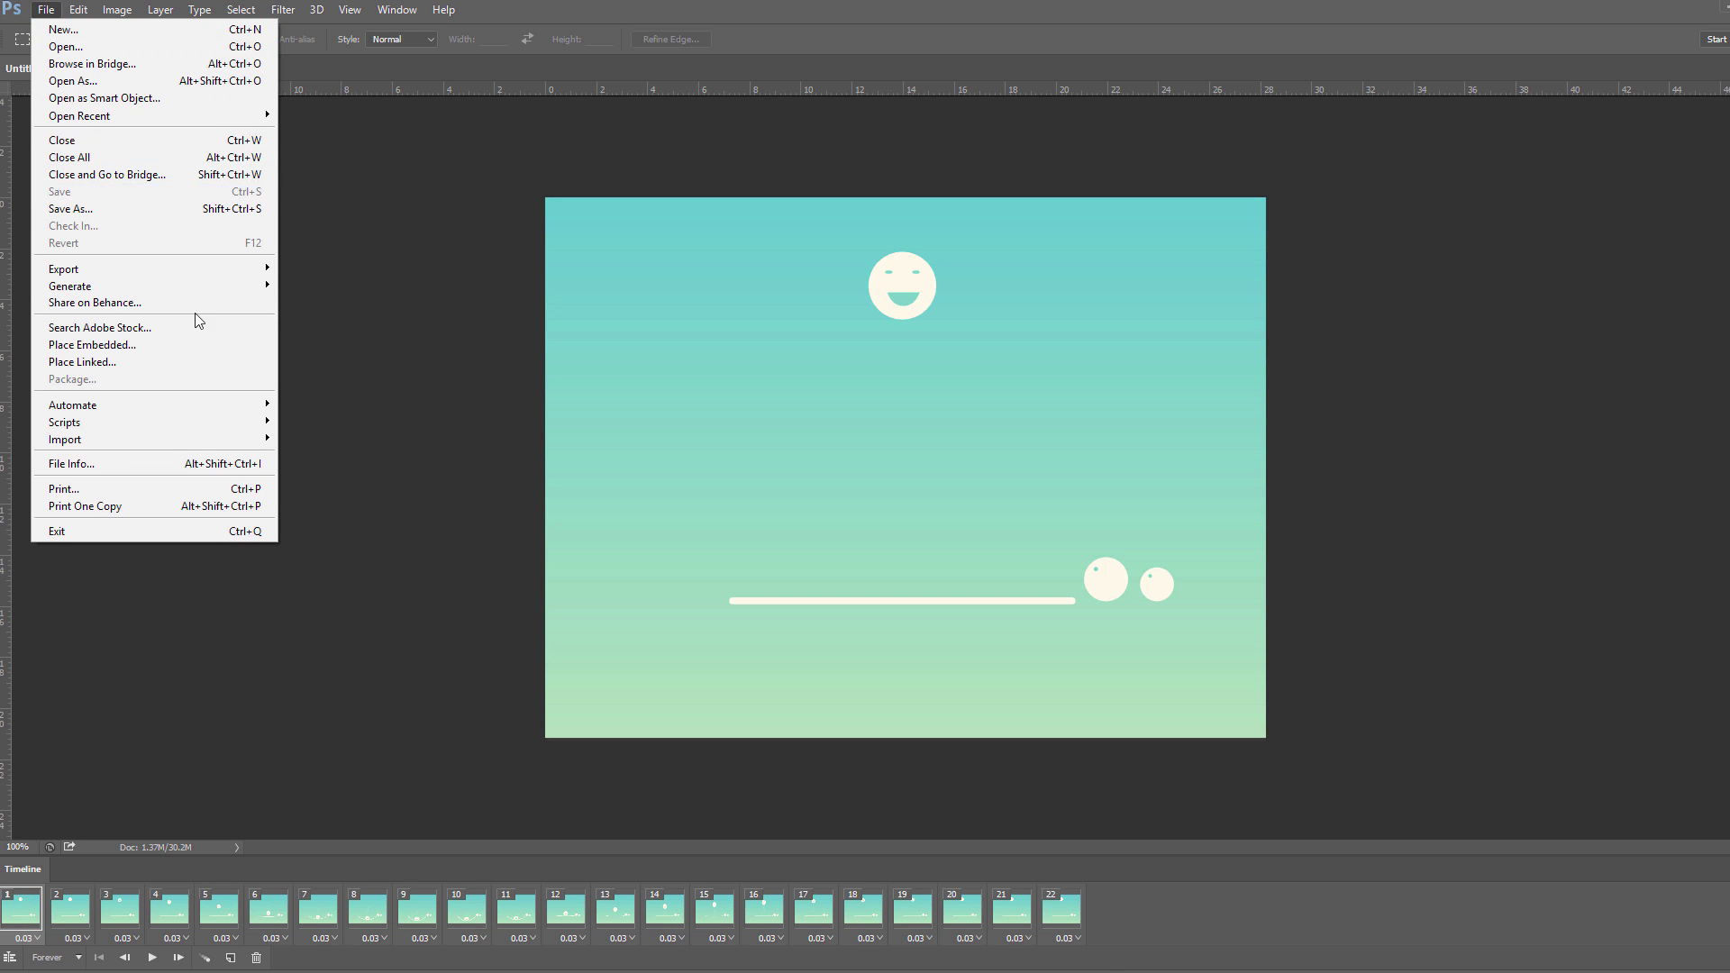
Open Save for Web (Legacy) and turn off Transparency for the GIF
{"action": "mouse_move", "coordinate": [216, 271]}
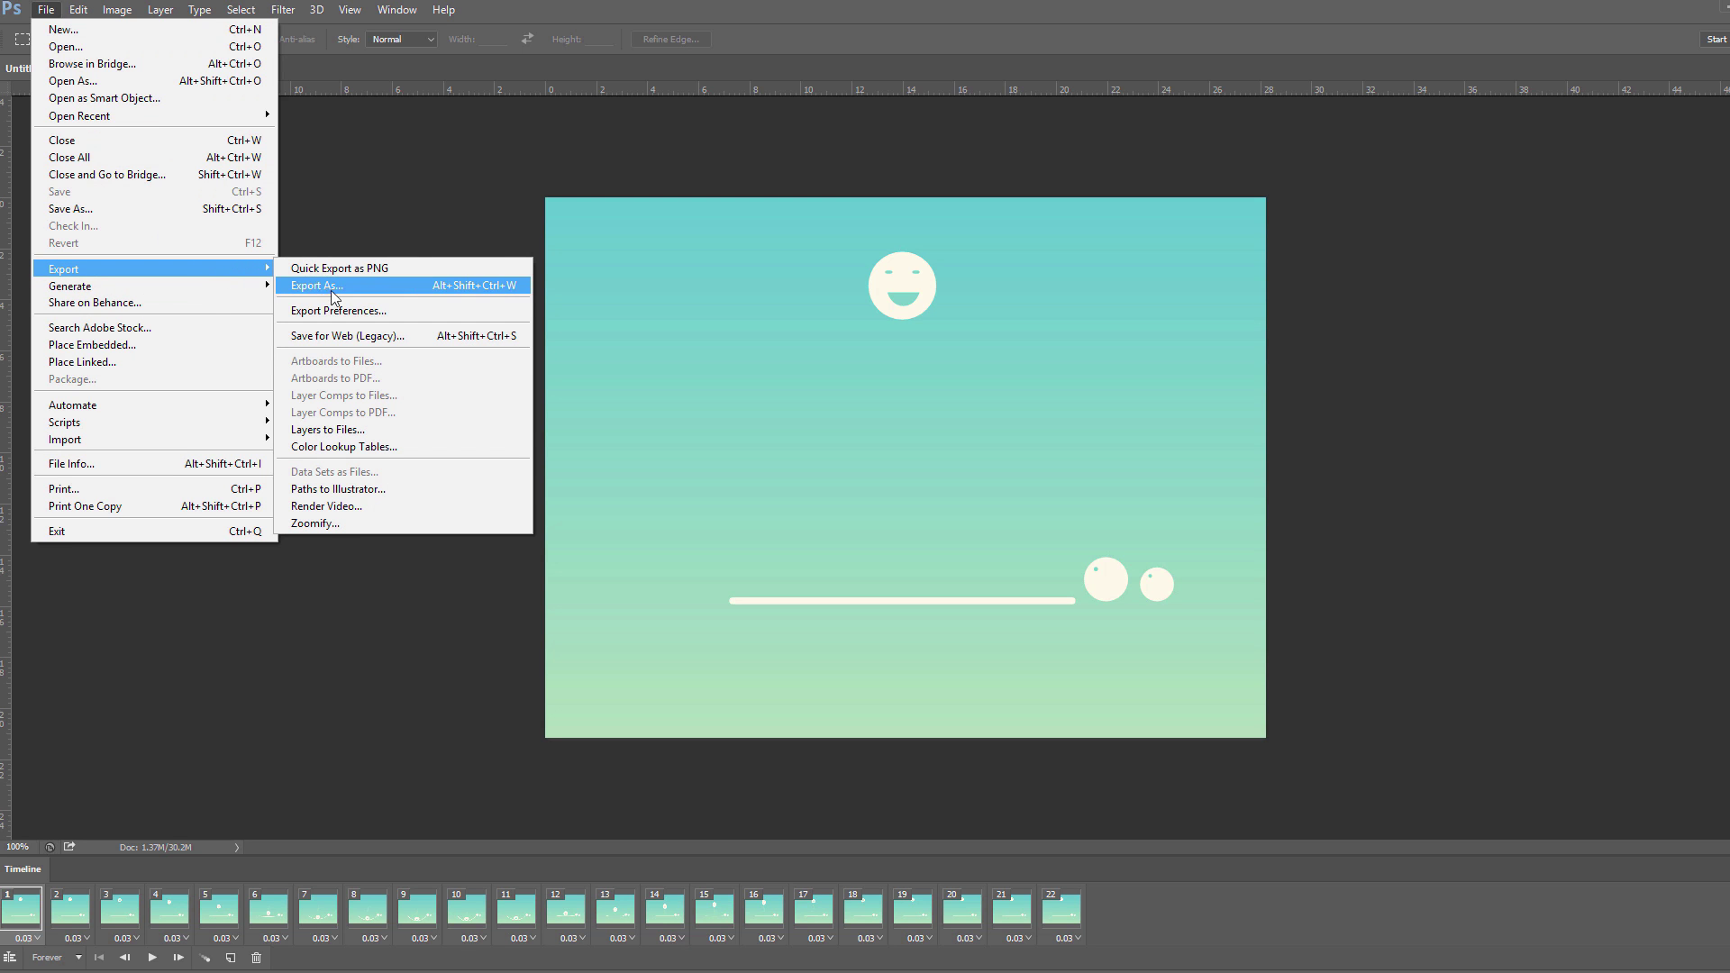
{"action": "left_click", "coordinate": [373, 339]}
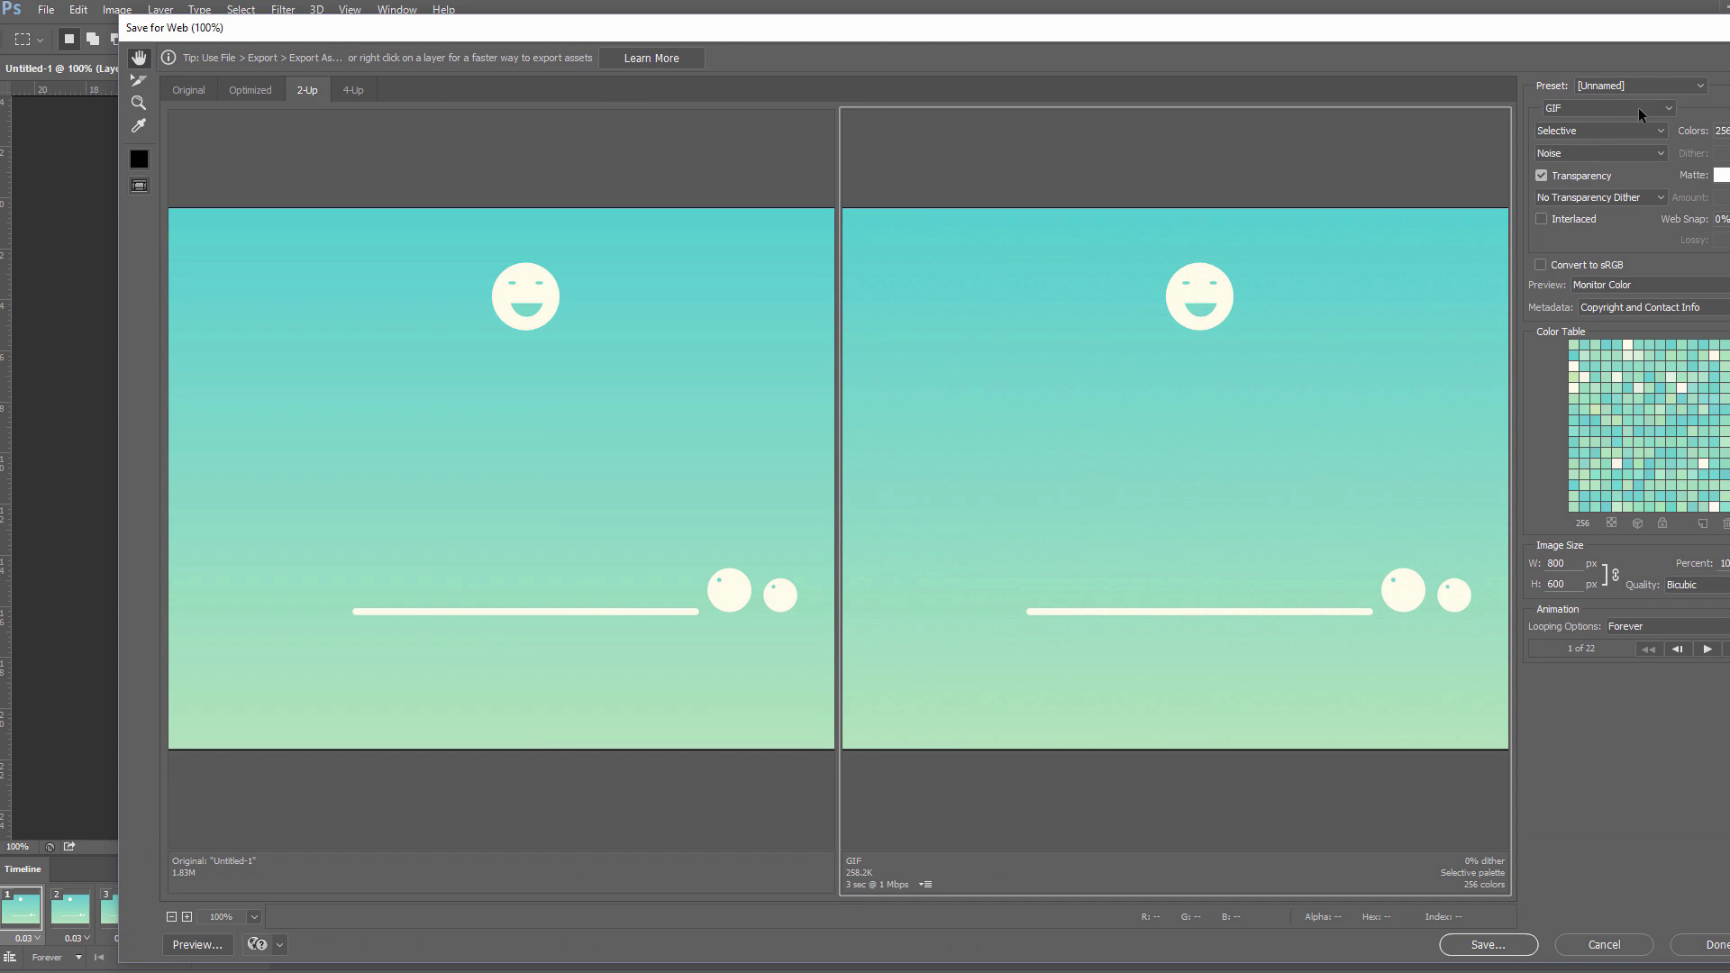
{"action": "left_click_drag", "start_coordinate": [1728, 126], "coordinate": [1697, 126]}
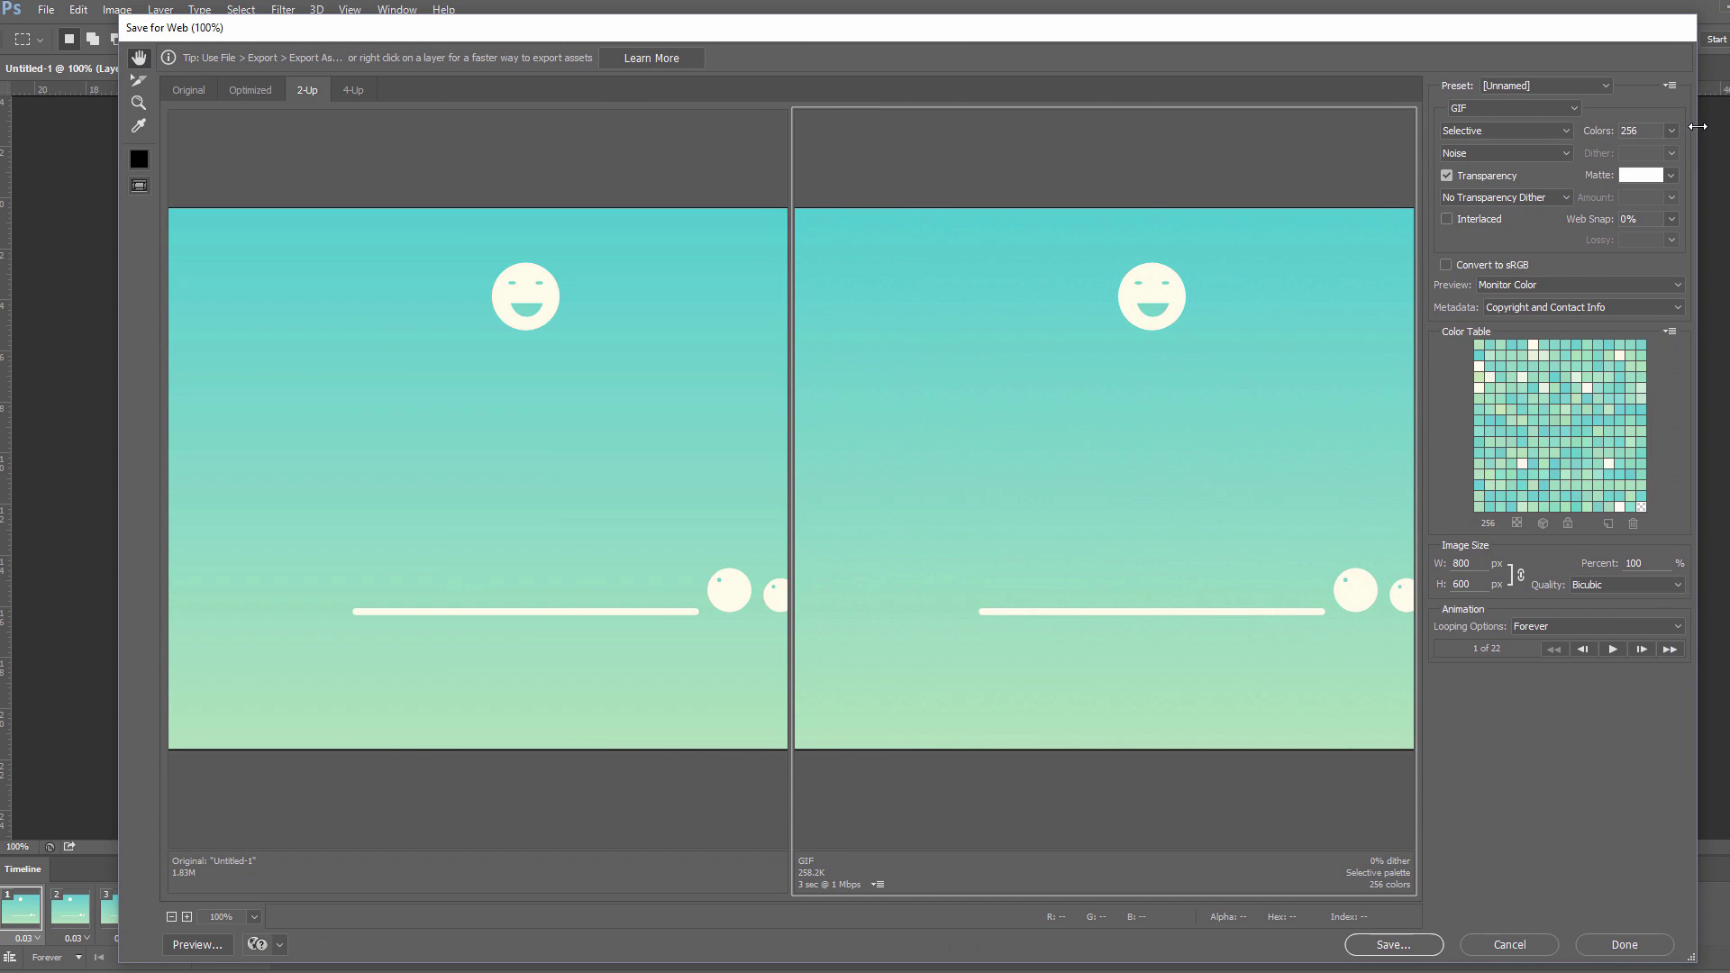
{"action": "left_click", "coordinate": [1447, 176]}
Keep GIF, Selective, Noise dither, Forever looping and Bicubic resize, then proceed to save
{"action": "left_click", "coordinate": [1525, 108]}
{"action": "left_click", "coordinate": [1523, 107]}
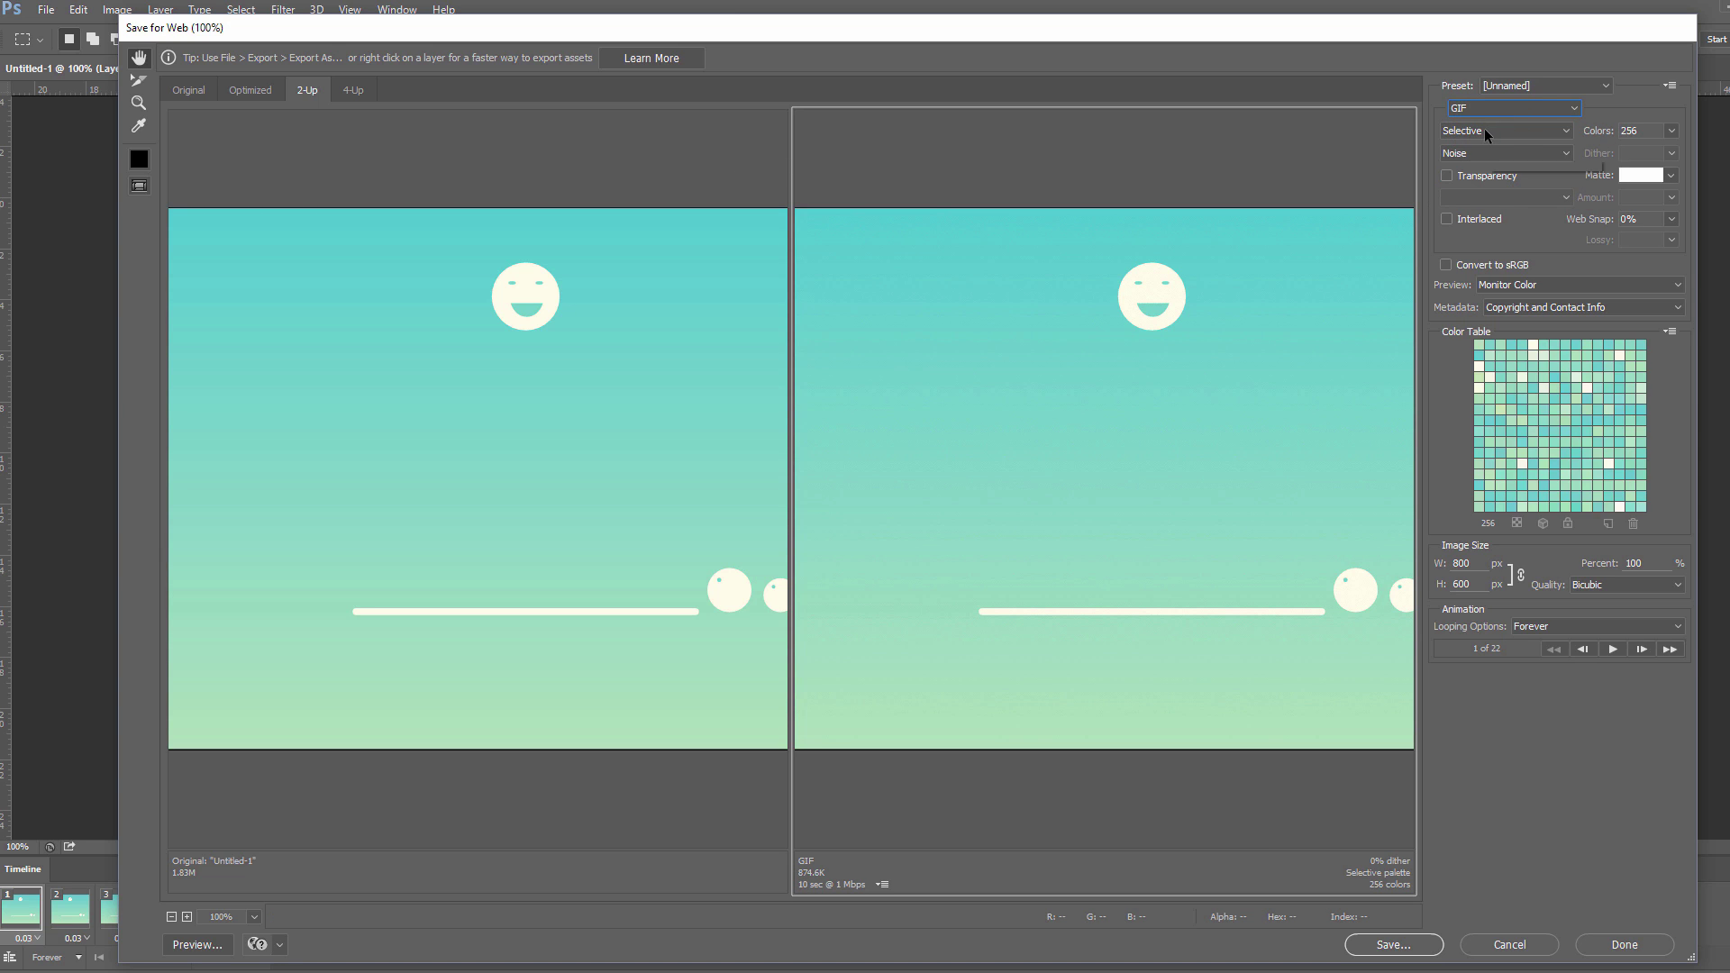
{"action": "left_click", "coordinate": [1486, 129]}
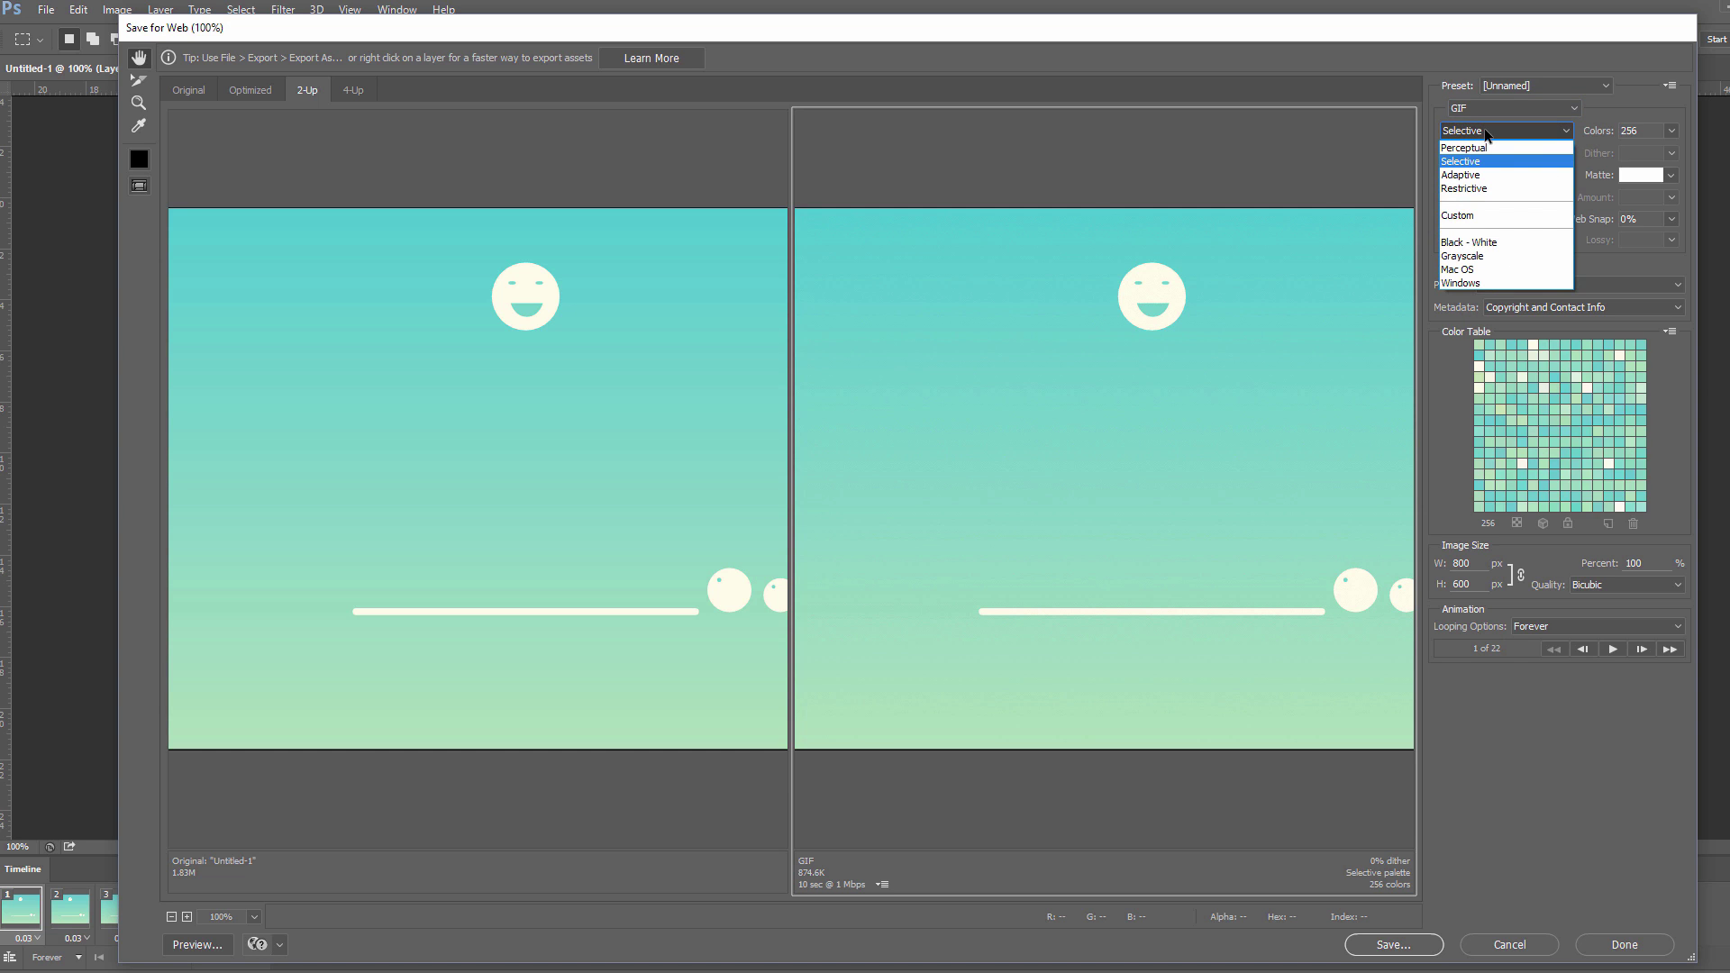
{"action": "left_click", "coordinate": [1483, 130]}
{"action": "left_click", "coordinate": [1473, 150]}
{"action": "key", "text": "Down"}
{"action": "key", "text": "Down"}
{"action": "key", "text": "Down"}
{"action": "key", "text": "Return"}
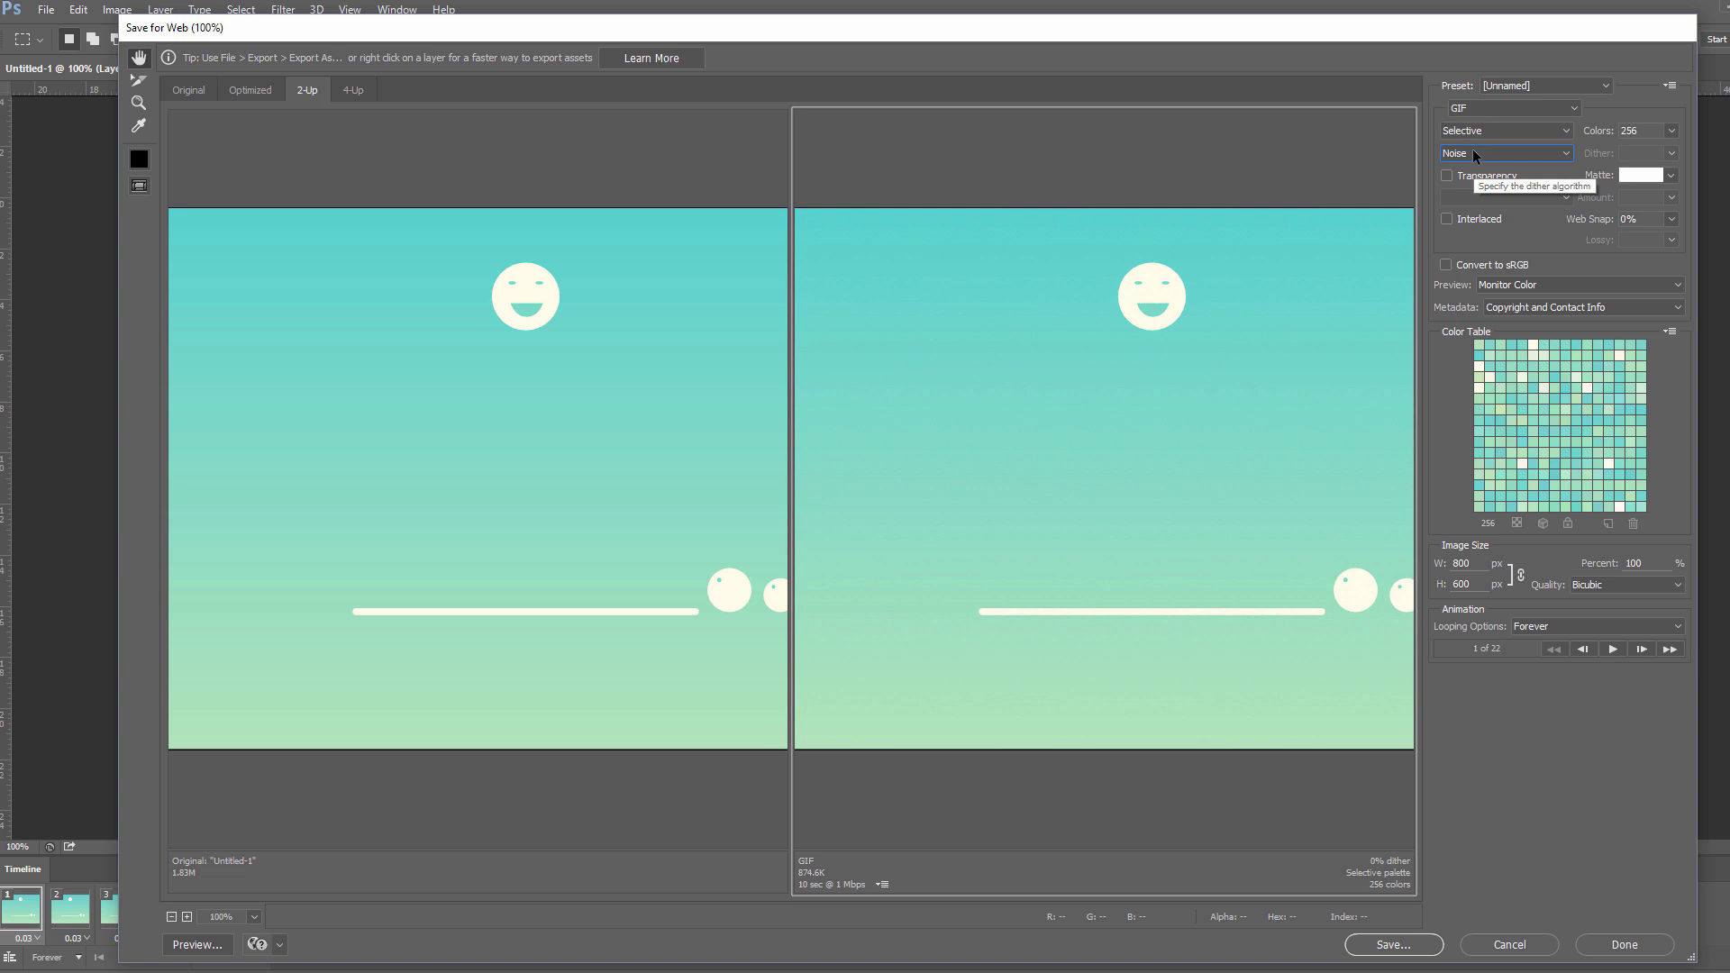
{"action": "left_click", "coordinate": [1529, 625]}
{"action": "left_click", "coordinate": [1529, 624]}
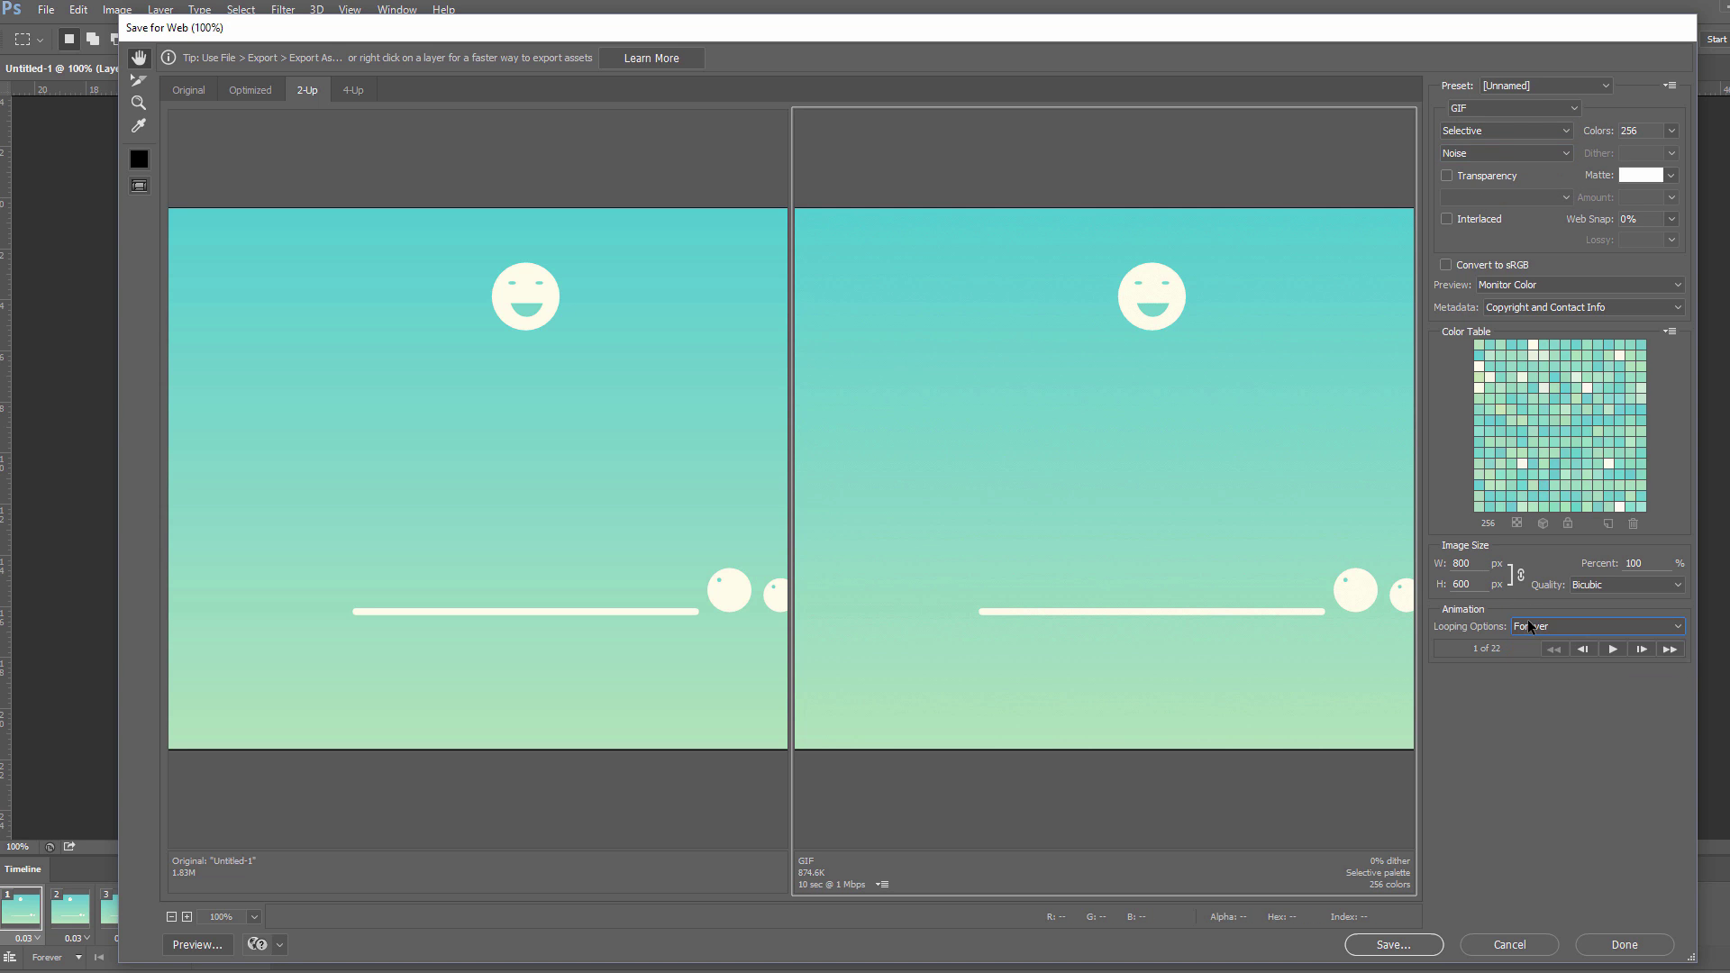
{"action": "left_click", "coordinate": [1603, 586]}
{"action": "left_click", "coordinate": [1603, 584]}
{"action": "left_click", "coordinate": [1381, 943]}
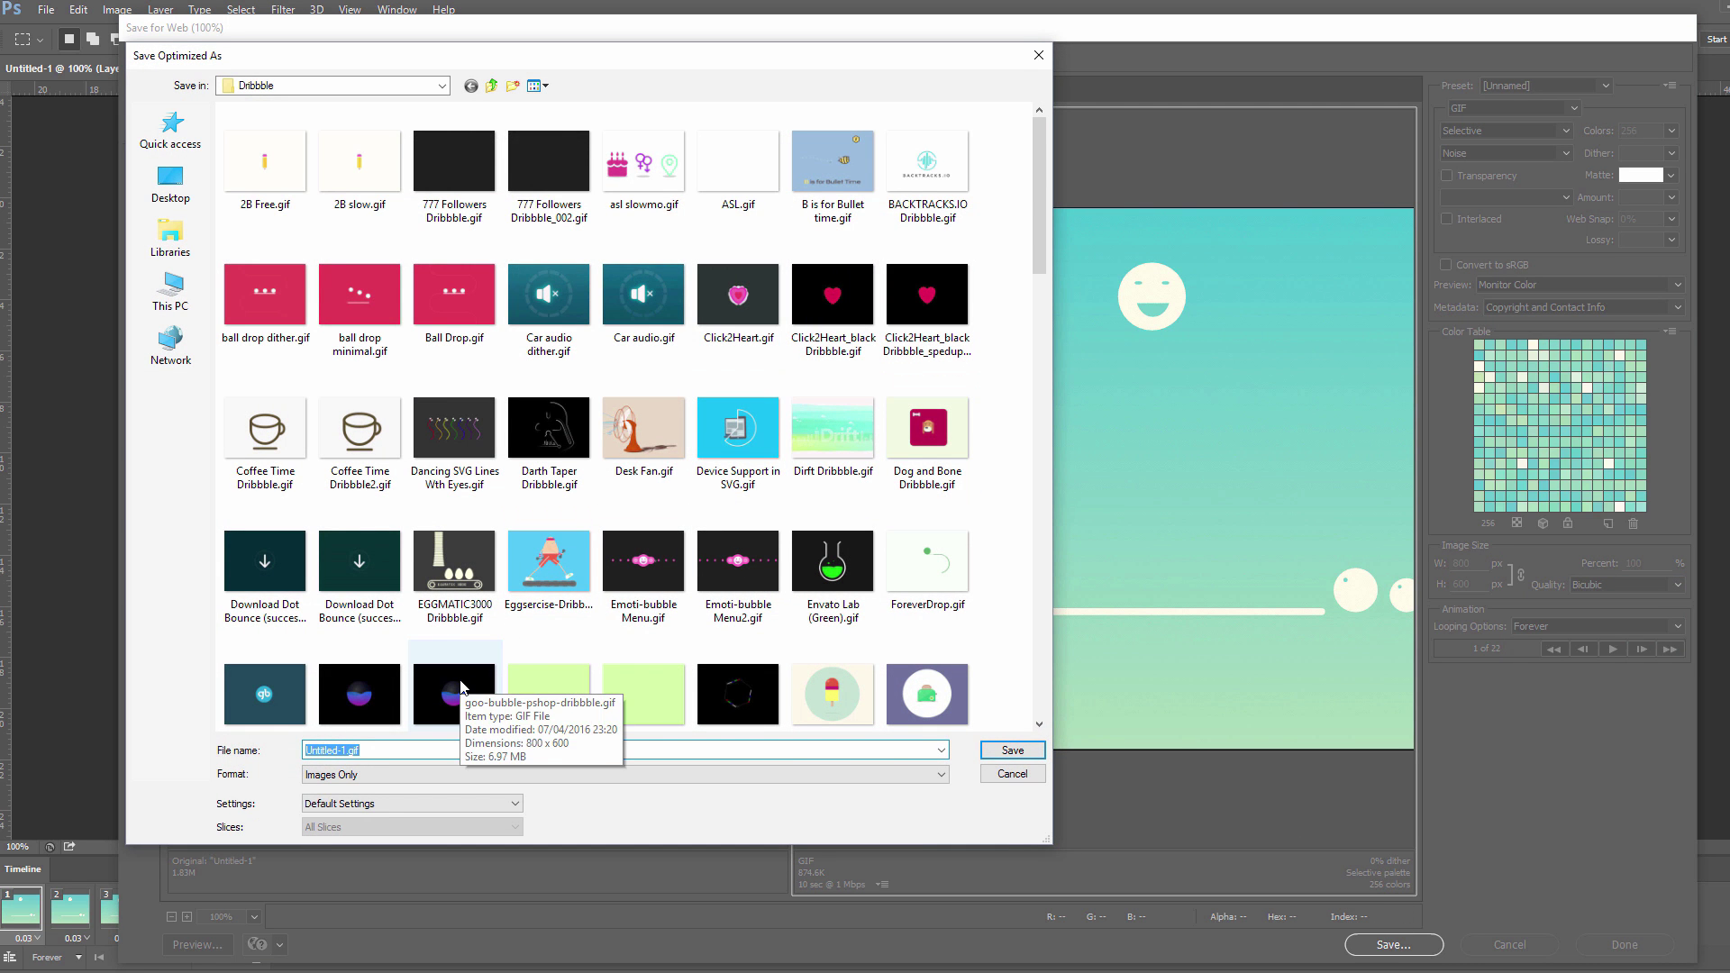
Save the GIF as Trampoline in the Desktop folder
{"action": "type", "text": "tra"}
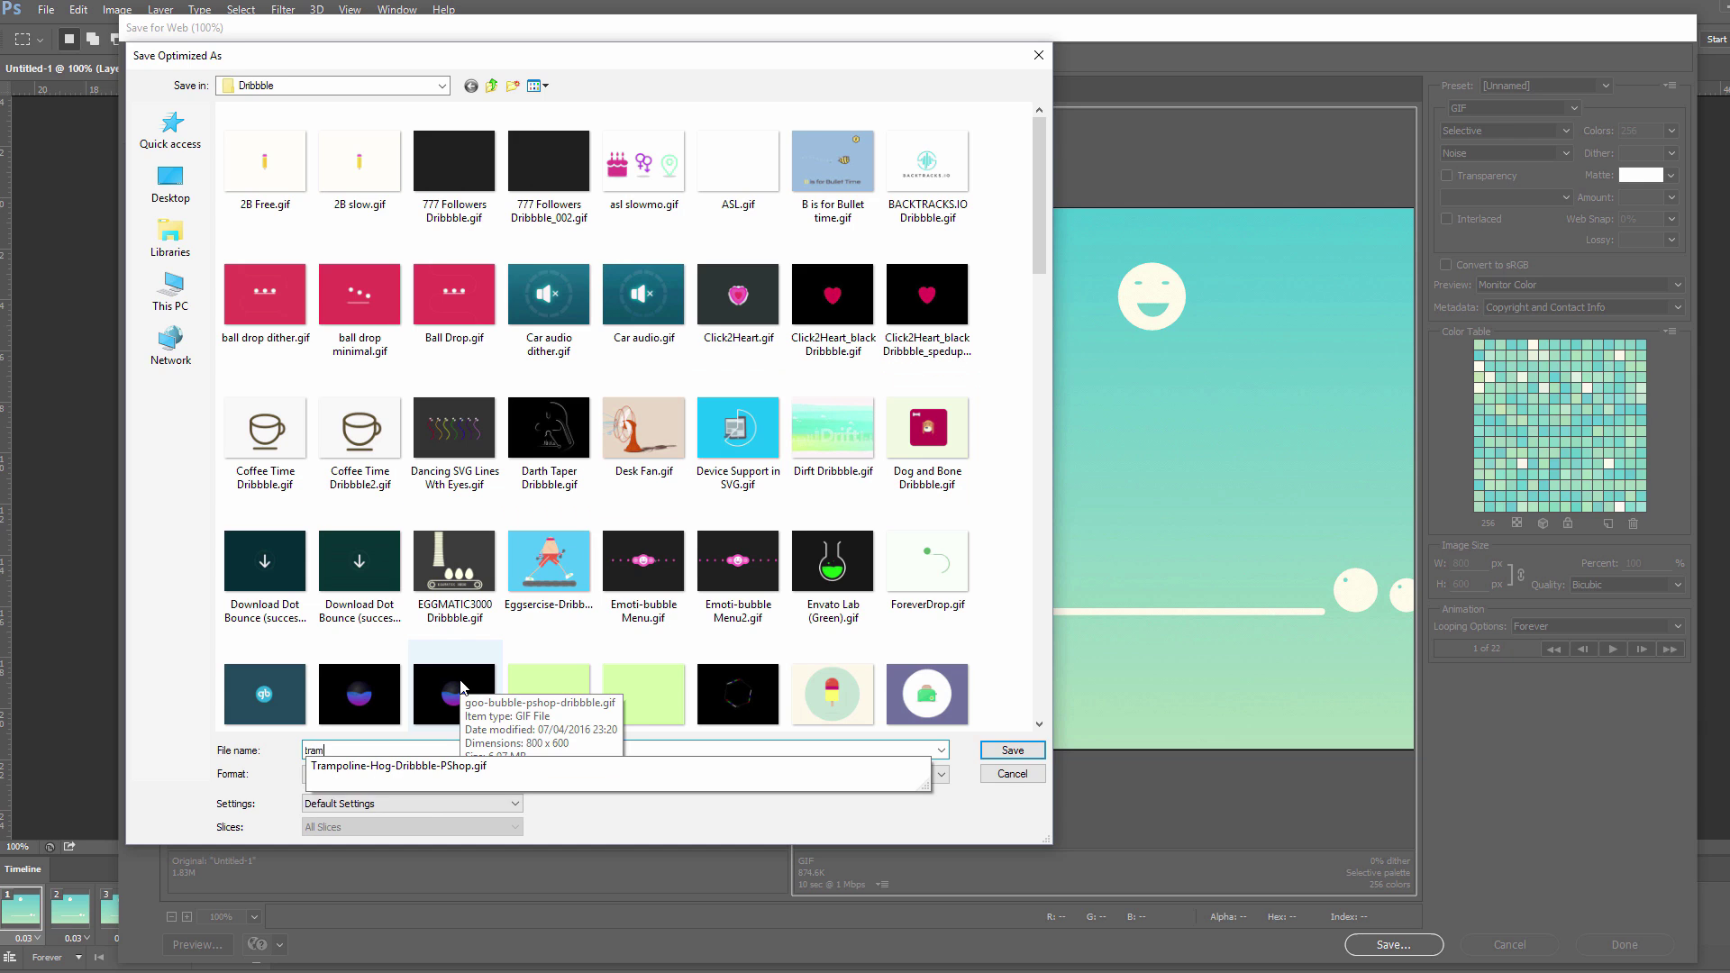
{"action": "type", "text": "m"}
{"action": "key", "text": "Down"}
{"action": "key", "text": "BackSpace"}
{"action": "key", "text": "BackSpace"}
{"action": "key", "text": "BackSpace"}
{"action": "key", "text": "BackSpace"}
{"action": "key", "text": "BackSpace"}
{"action": "key", "text": "BackSpace"}
{"action": "key", "text": "BackSpace"}
{"action": "key", "text": "BackSpace"}
{"action": "key", "text": "BackSpace"}
{"action": "key", "text": "BackSpace"}
{"action": "key", "text": "BackSpace"}
{"action": "key", "text": "BackSpace"}
{"action": "key", "text": "BackSpace"}
{"action": "key", "text": "BackSpace"}
{"action": "key", "text": "BackSpace"}
{"action": "key", "text": "BackSpace"}
{"action": "key", "text": "BackSpace"}
{"action": "key", "text": "BackSpace"}
{"action": "key", "text": "BackSpace"}
{"action": "key", "text": "BackSpace"}
{"action": "left_click", "coordinate": [185, 191]}
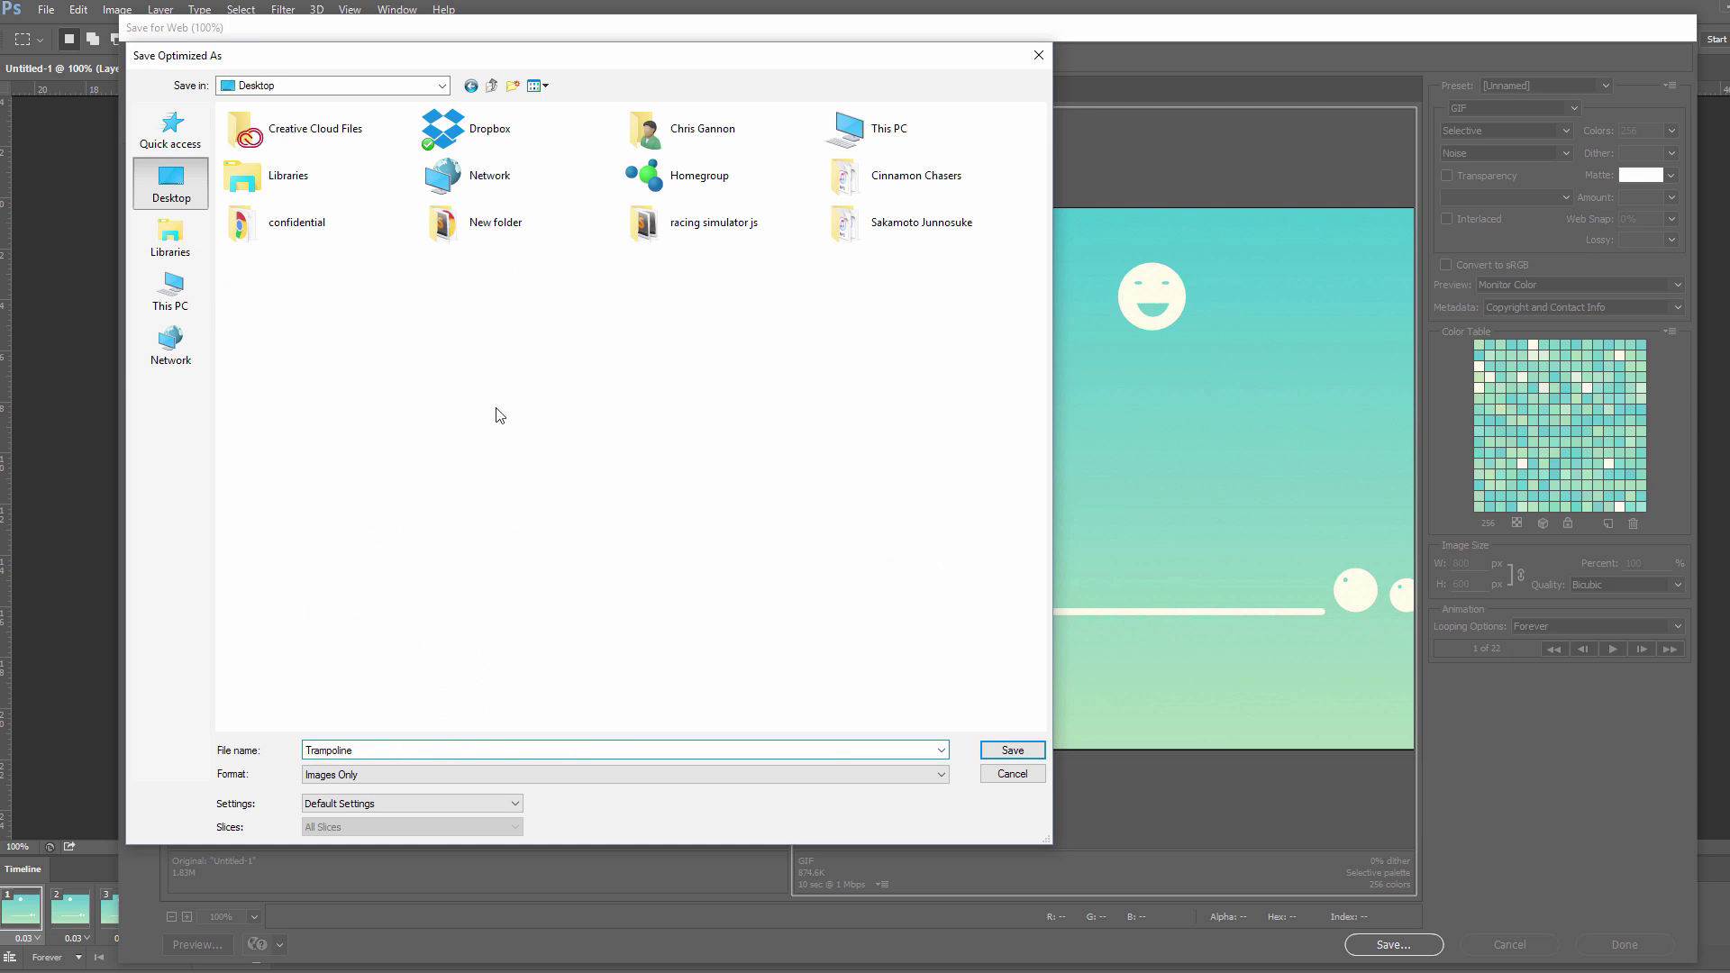
{"action": "left_click", "coordinate": [1003, 750]}
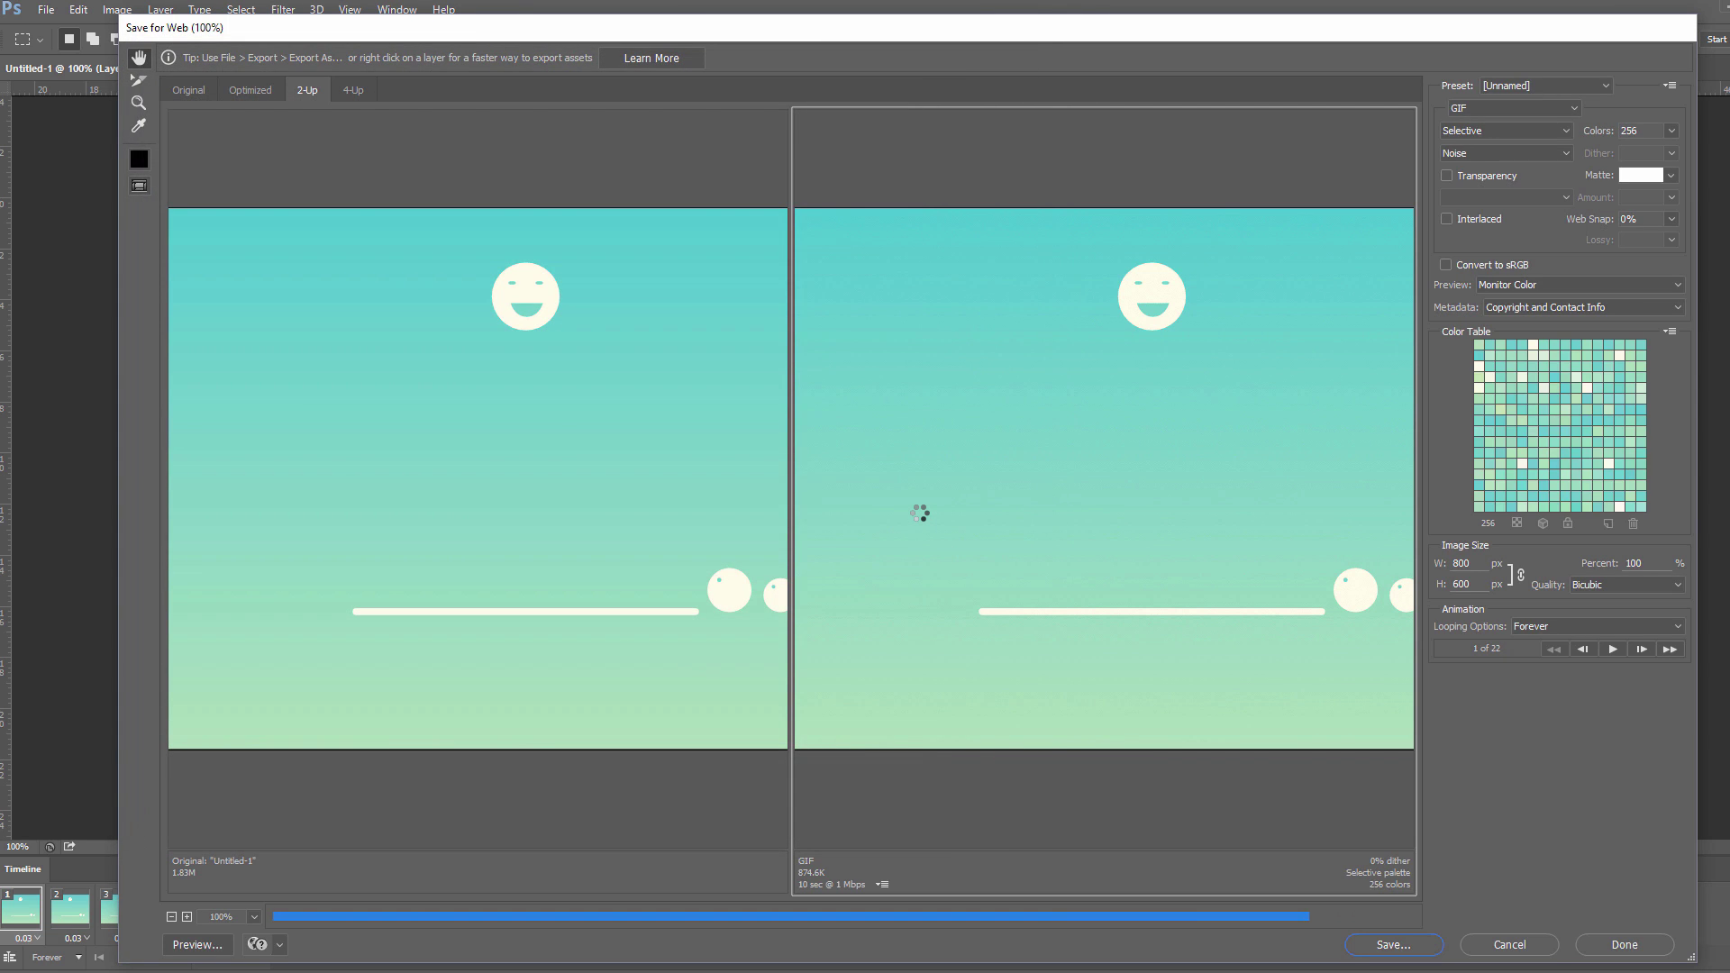